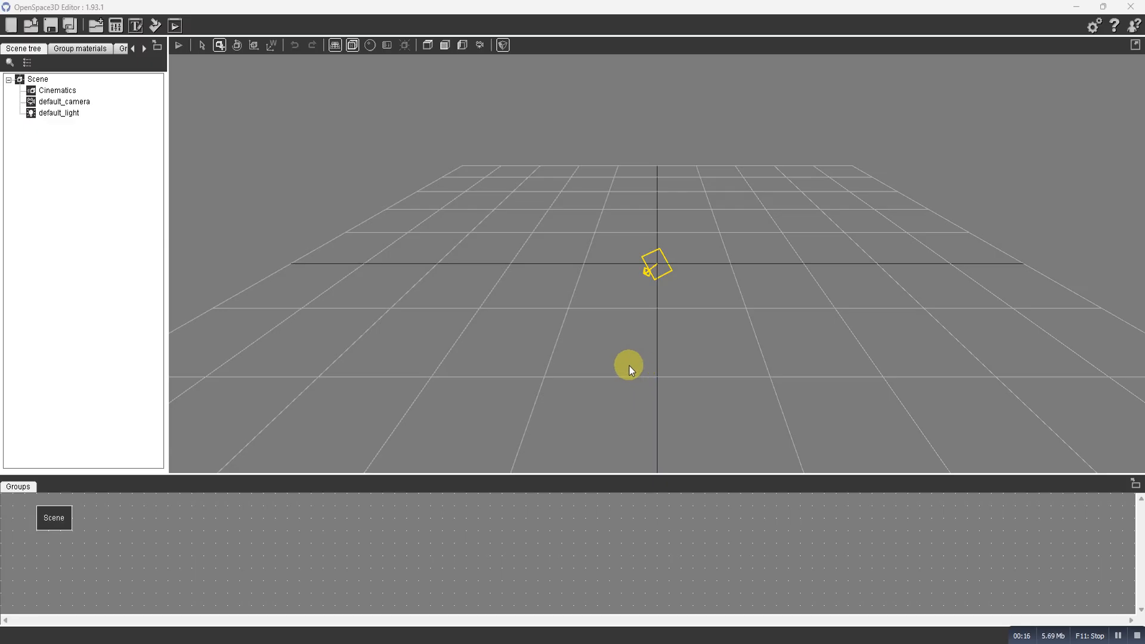
- Add a dummy named dummy_sun to the scene and move it along the negative X axis to the grid's edge
{"action": "left_click", "coordinate": [36, 80]}
{"action": "right_click", "coordinate": [38, 81]}
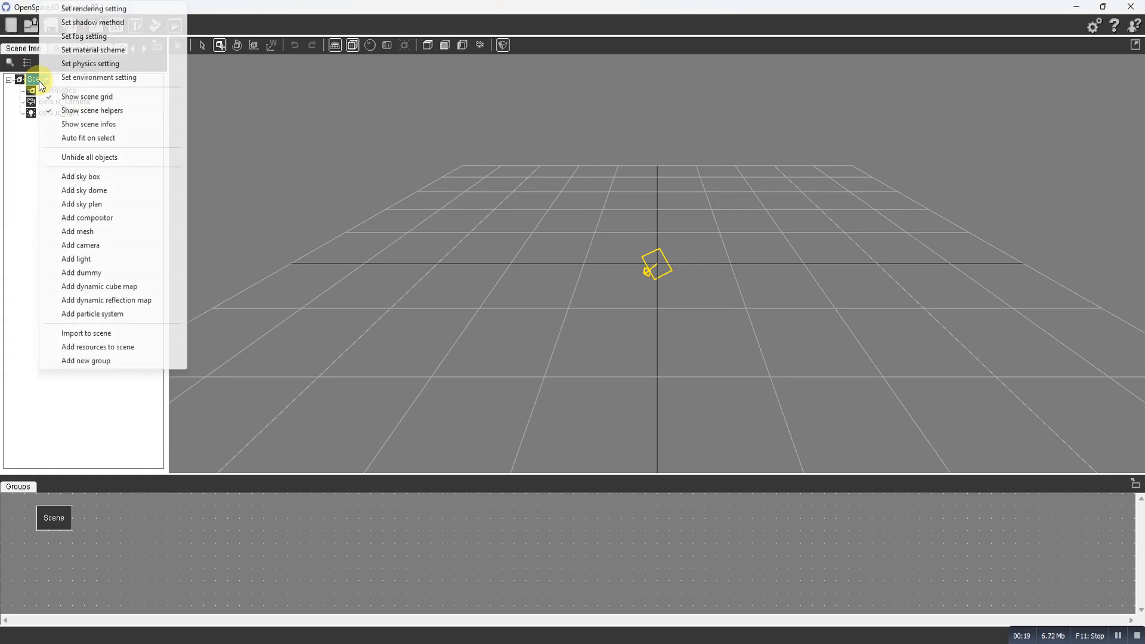
{"action": "left_click", "coordinate": [86, 273]}
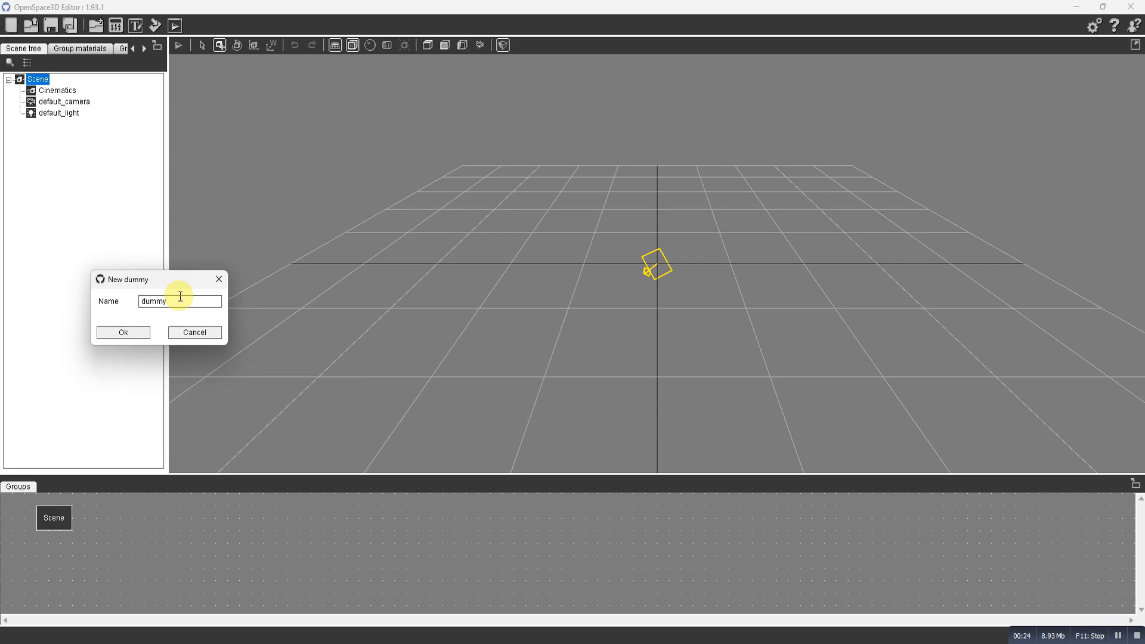
{"action": "type", "text": "_sun"}
{"action": "left_click", "coordinate": [126, 330]}
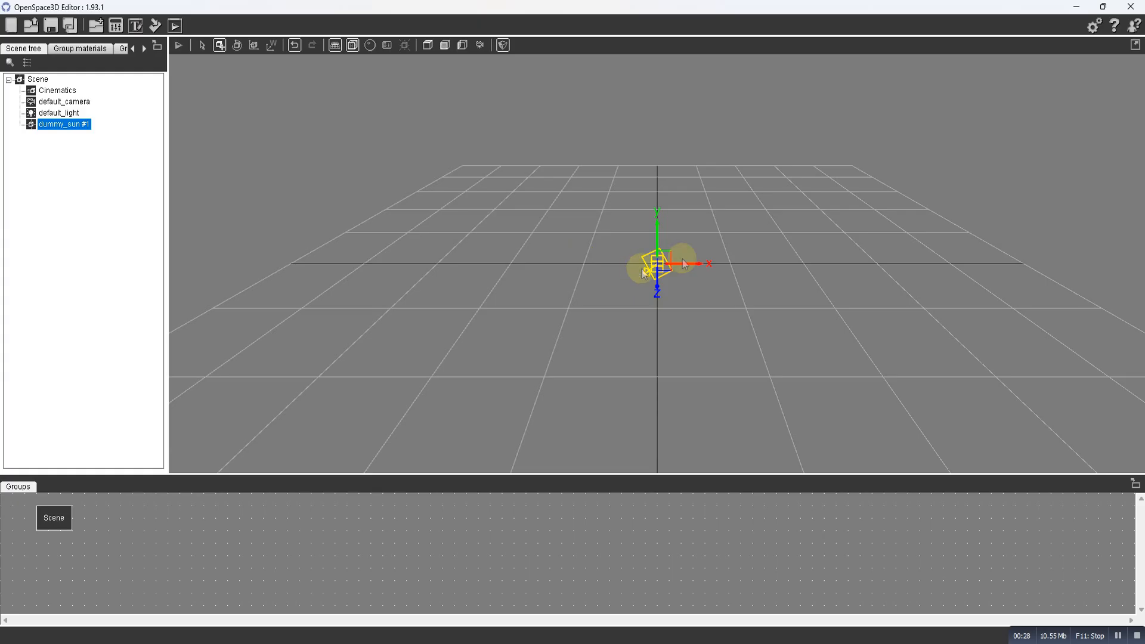
{"action": "left_click_drag", "start_coordinate": [696, 260], "coordinate": [361, 270]}
{"action": "left_click_drag", "start_coordinate": [842, 287], "coordinate": [382, 268]}
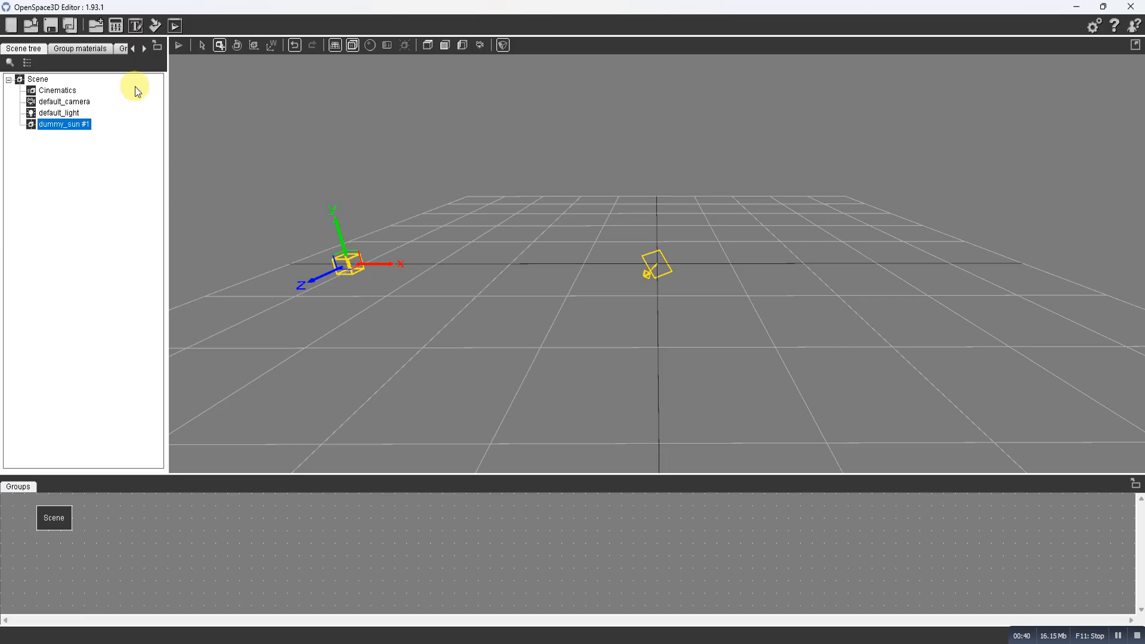
- Import the primitive mesh prim_sphere.mesh as a standard file format without any material scripts
{"action": "left_click", "coordinate": [115, 26]}
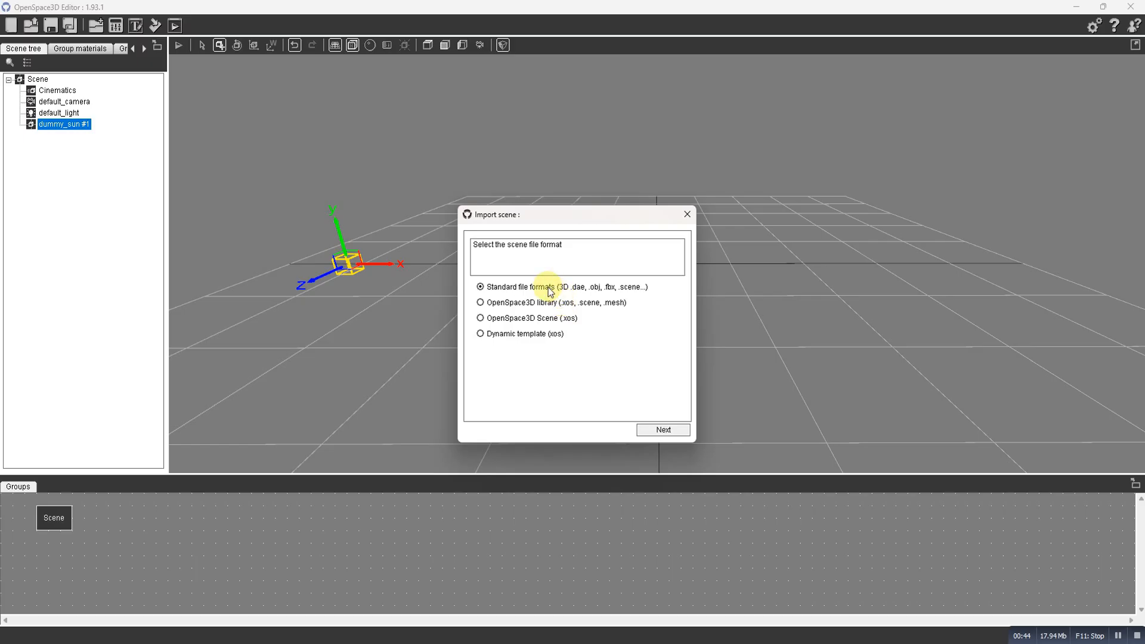
{"action": "left_click", "coordinate": [660, 431]}
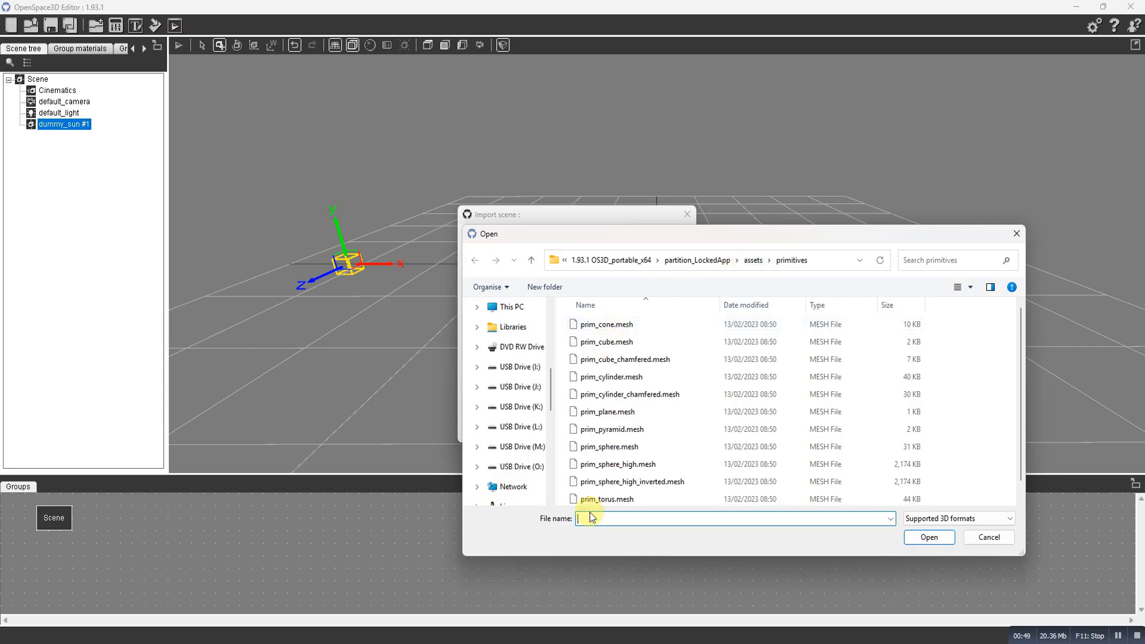
{"action": "left_click", "coordinate": [614, 448]}
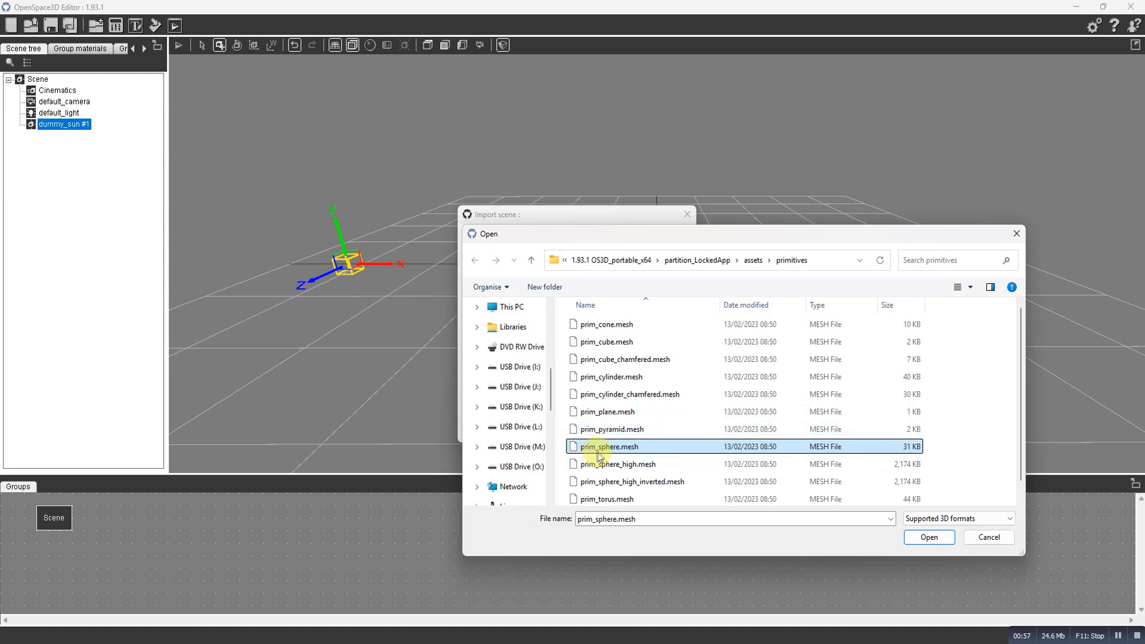
{"action": "left_click", "coordinate": [937, 537]}
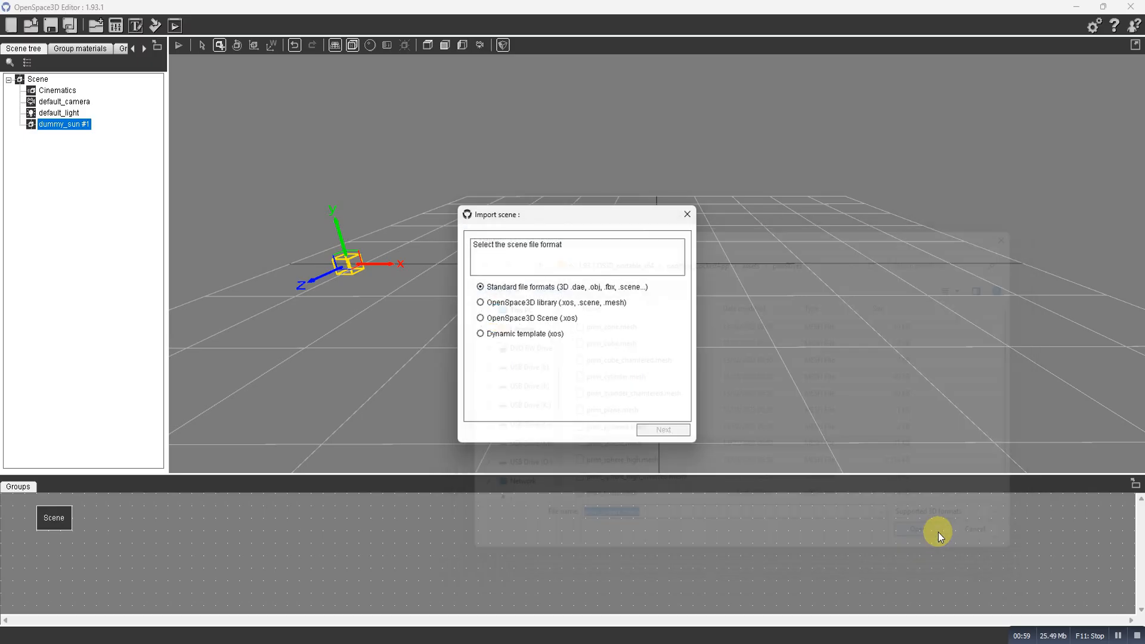
{"action": "left_click", "coordinate": [655, 429]}
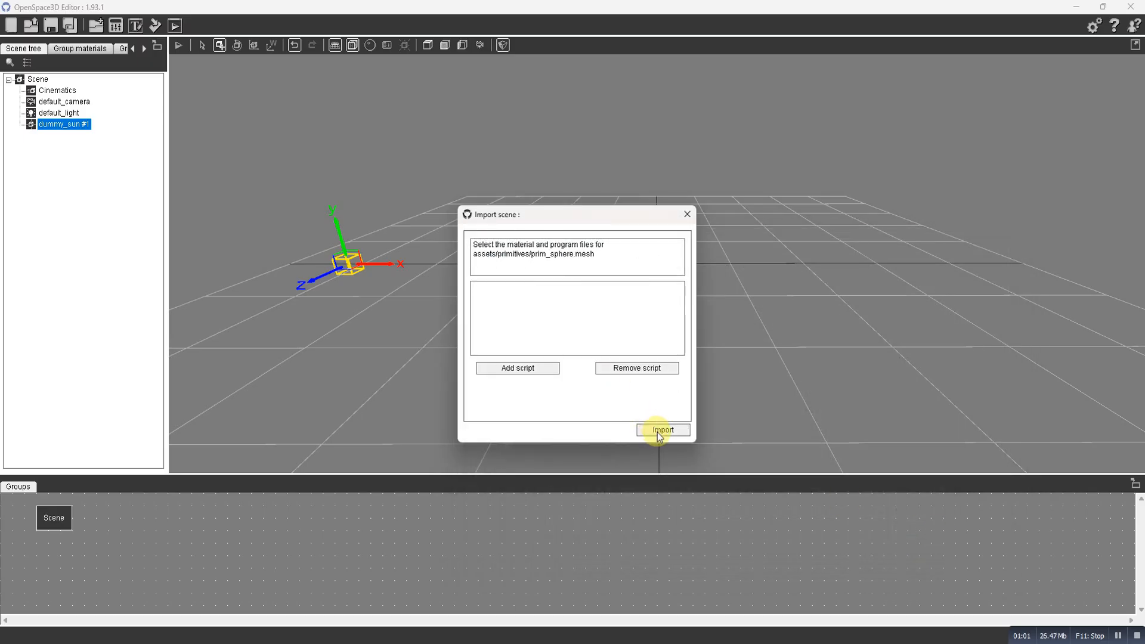
{"action": "left_click", "coordinate": [657, 430]}
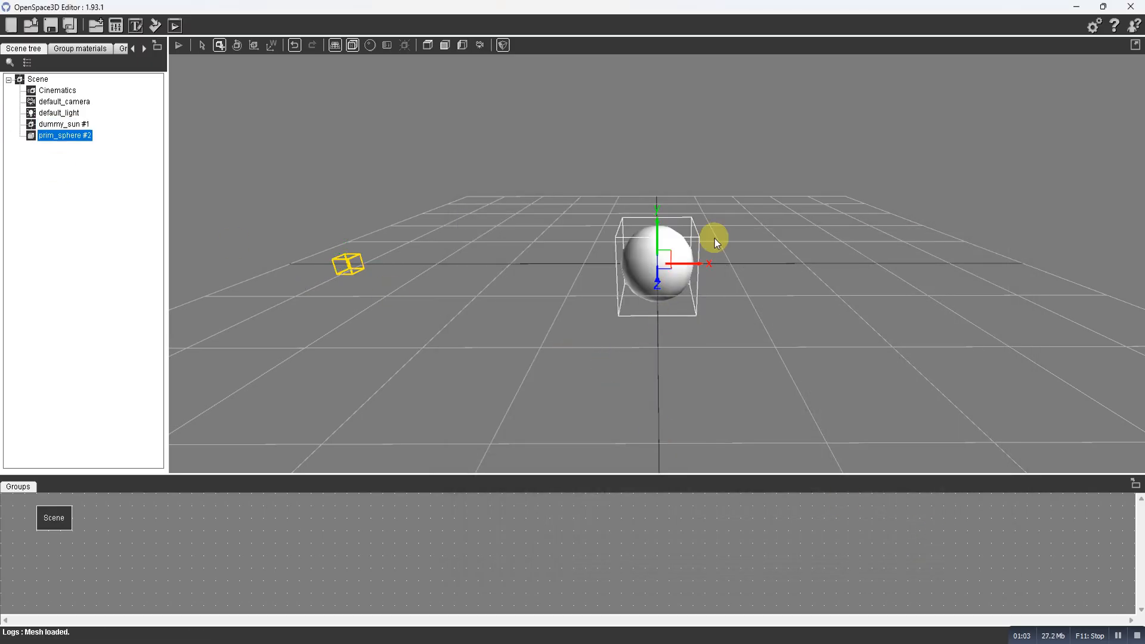
- Move the sphere onto the dummy at the grid's edge and make it a child of dummy_sun
{"action": "left_click_drag", "start_coordinate": [685, 265], "coordinate": [370, 248]}
{"action": "left_click_drag", "start_coordinate": [526, 385], "coordinate": [542, 403]}
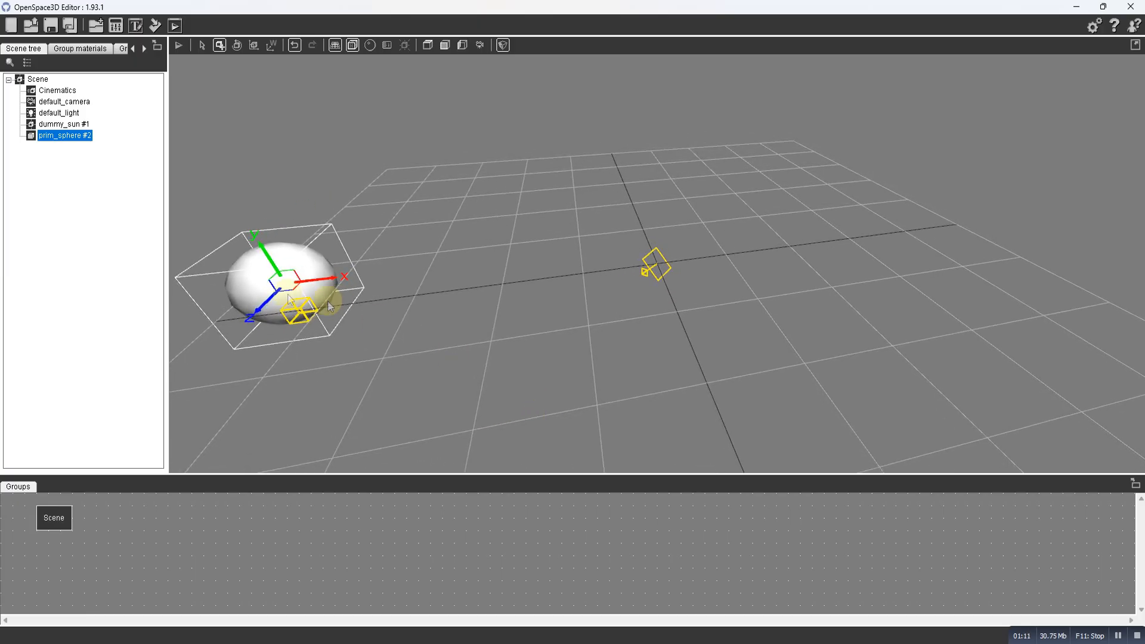
{"action": "left_click_drag", "start_coordinate": [313, 278], "coordinate": [267, 341]}
{"action": "left_click_drag", "start_coordinate": [317, 297], "coordinate": [337, 295]}
{"action": "left_click_drag", "start_coordinate": [551, 329], "coordinate": [574, 269]}
{"action": "left_click_drag", "start_coordinate": [363, 328], "coordinate": [448, 444]}
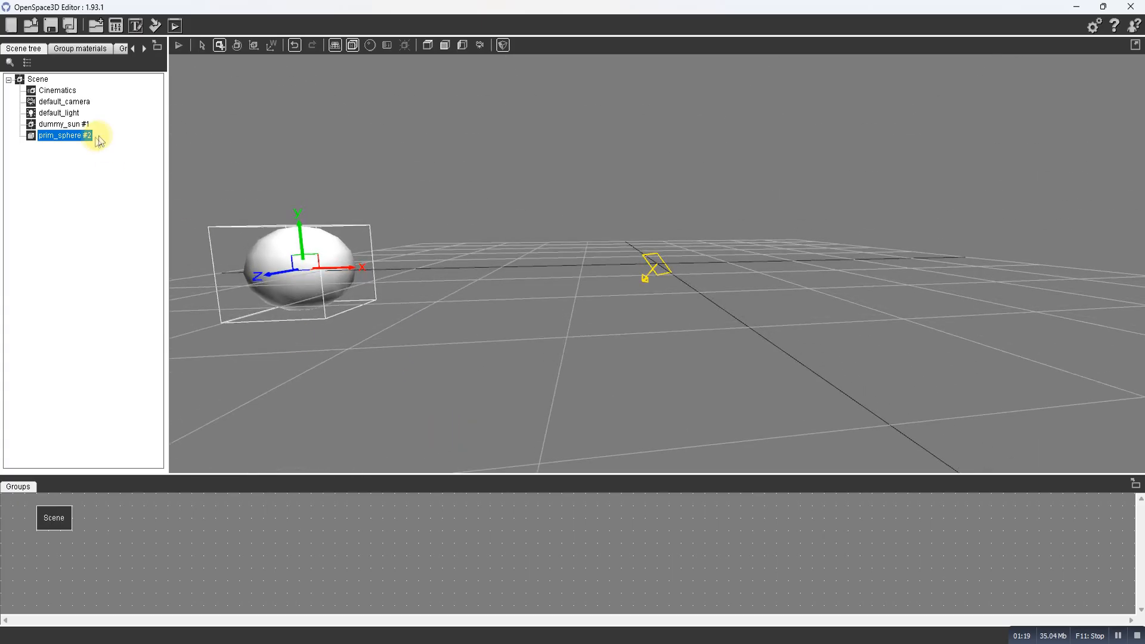
{"action": "left_click_drag", "start_coordinate": [76, 125], "coordinate": [76, 125]}
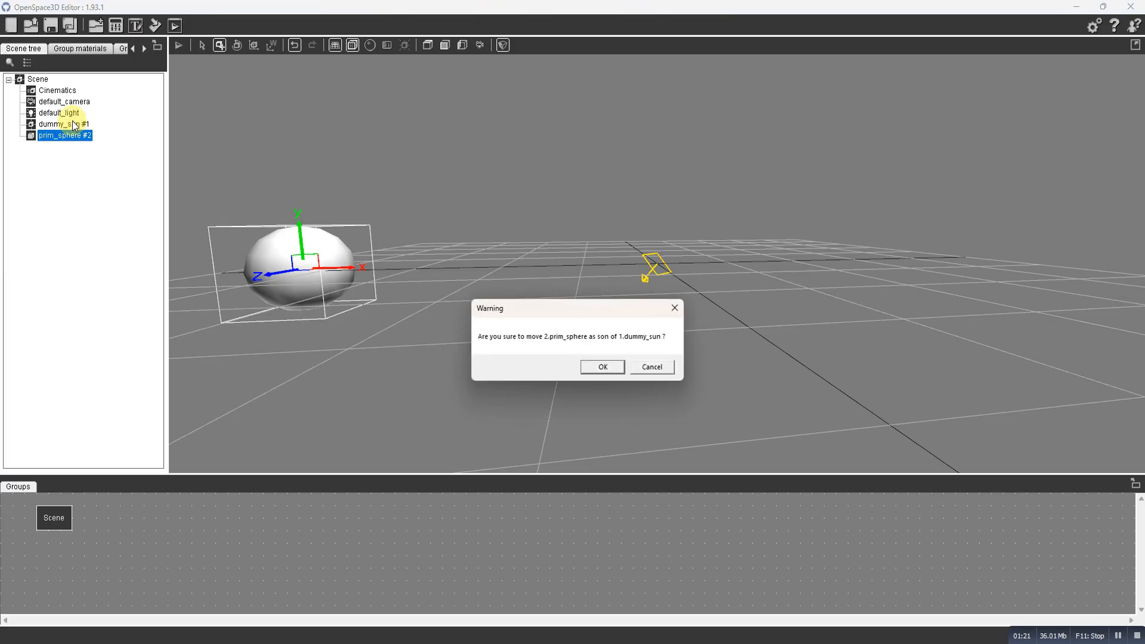
{"action": "left_click", "coordinate": [601, 365]}
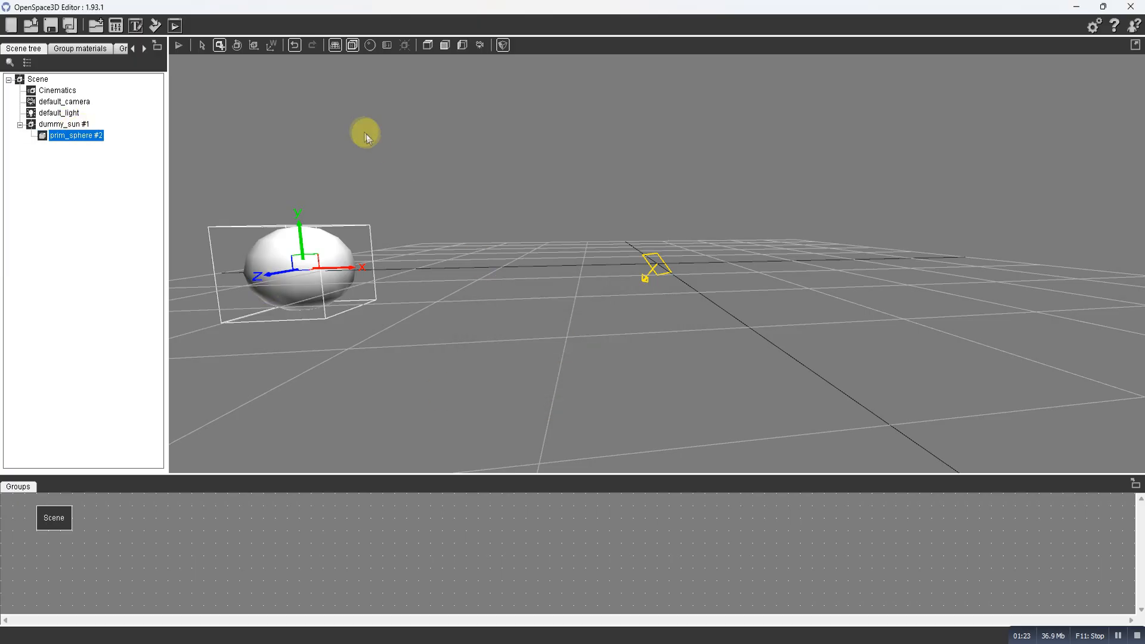
- Scale the sphere down along its X axis and slightly along its Y axis to make it look rounder
{"action": "left_click", "coordinate": [255, 46]}
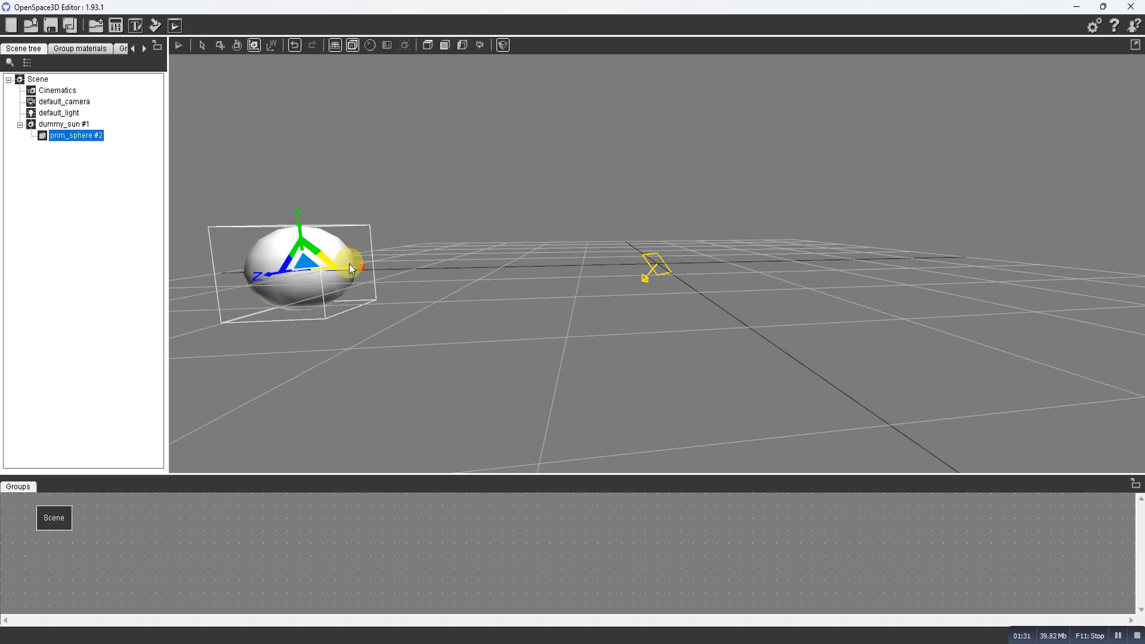
{"action": "left_click_drag", "start_coordinate": [352, 269], "coordinate": [270, 256]}
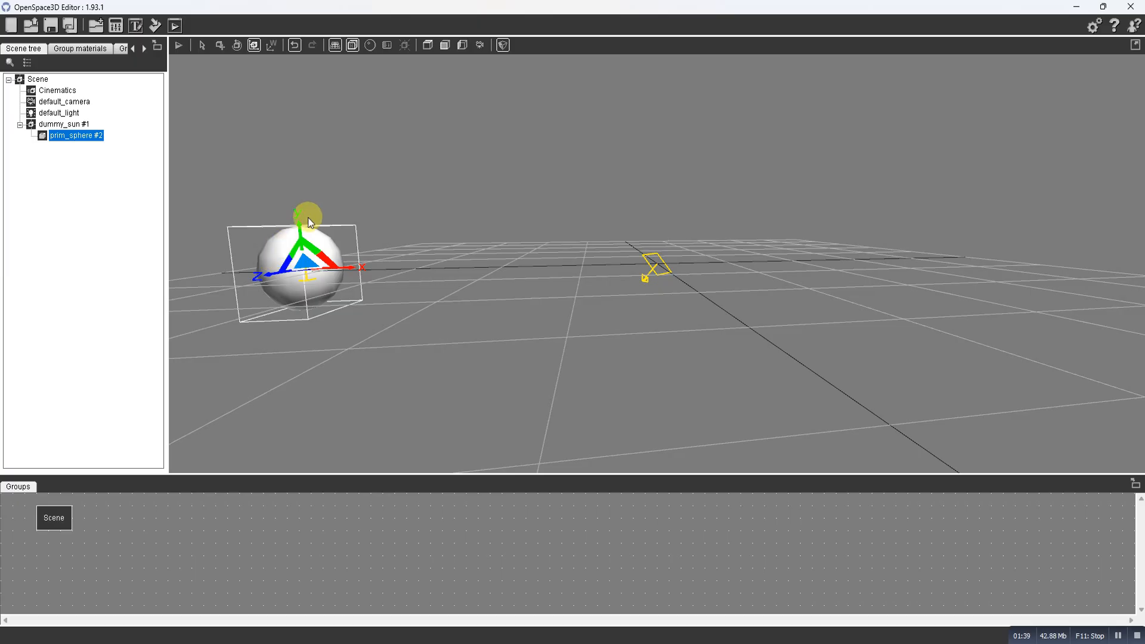
{"action": "left_click_drag", "start_coordinate": [308, 217], "coordinate": [321, 260]}
{"action": "left_click", "coordinate": [490, 302]}
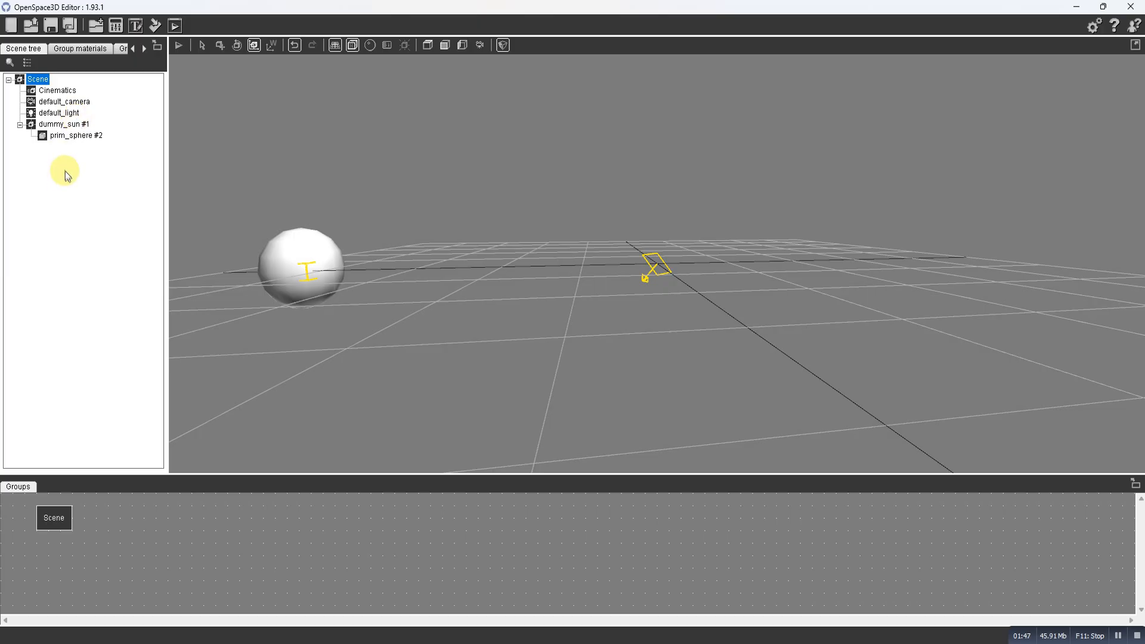
- Create a group material named sunny and save its material script under the file name sunny
{"action": "left_click", "coordinate": [78, 52]}
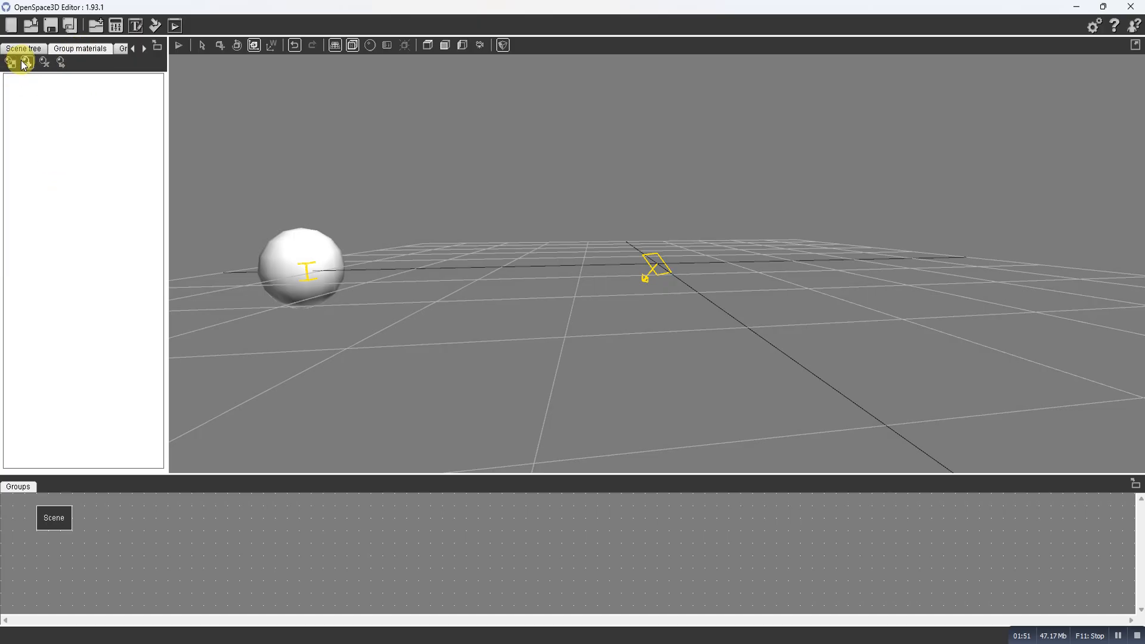
{"action": "left_click", "coordinate": [25, 62]}
{"action": "left_click", "coordinate": [138, 91]}
{"action": "left_click_drag", "start_coordinate": [137, 91], "coordinate": [37, 89]}
{"action": "type", "text": "sunny"}
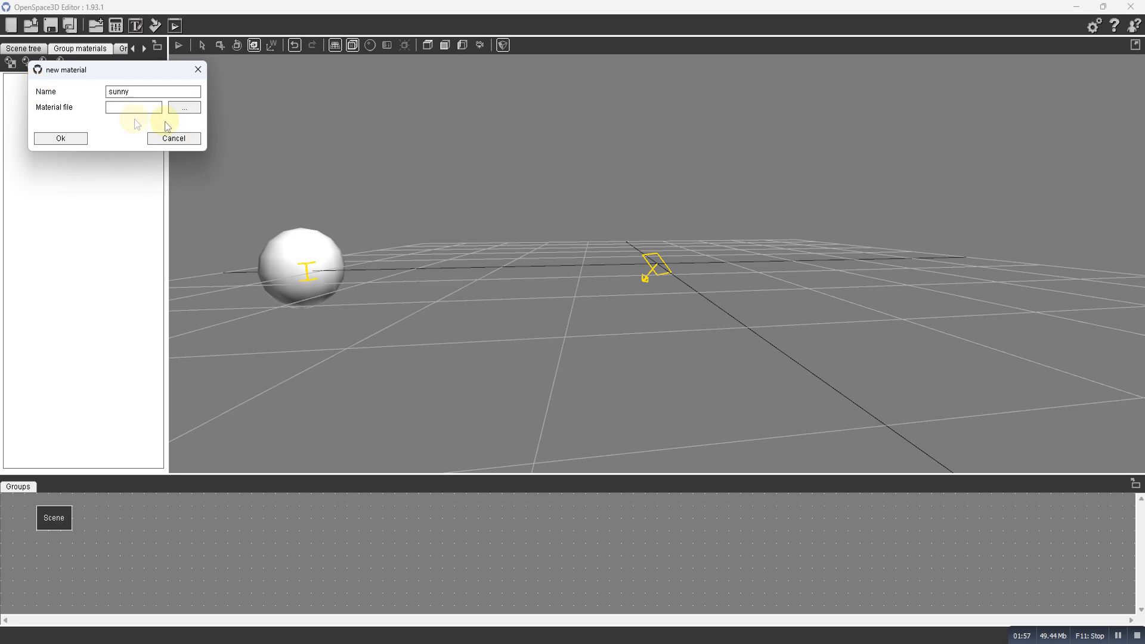
{"action": "left_click", "coordinate": [184, 110]}
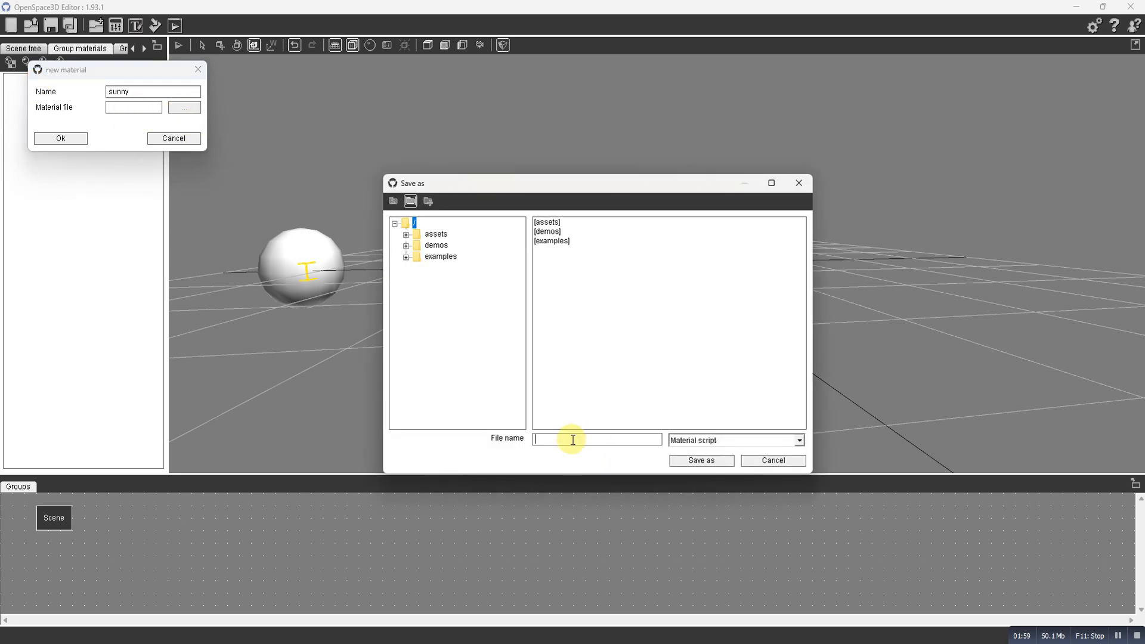
{"action": "type", "text": "sunny"}
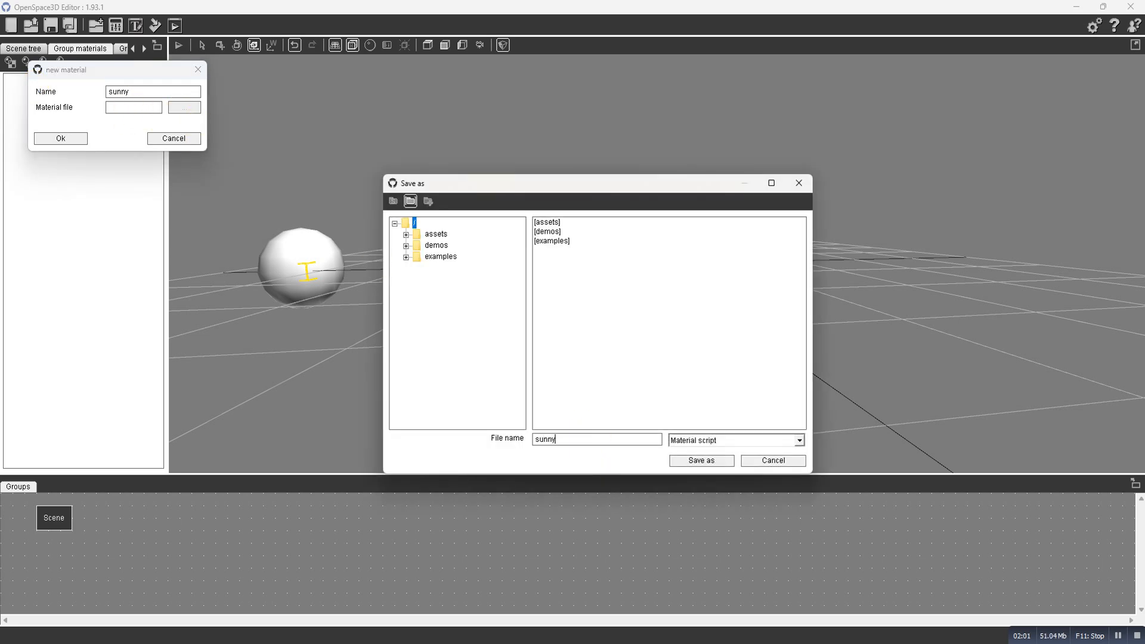
{"action": "left_click", "coordinate": [699, 462]}
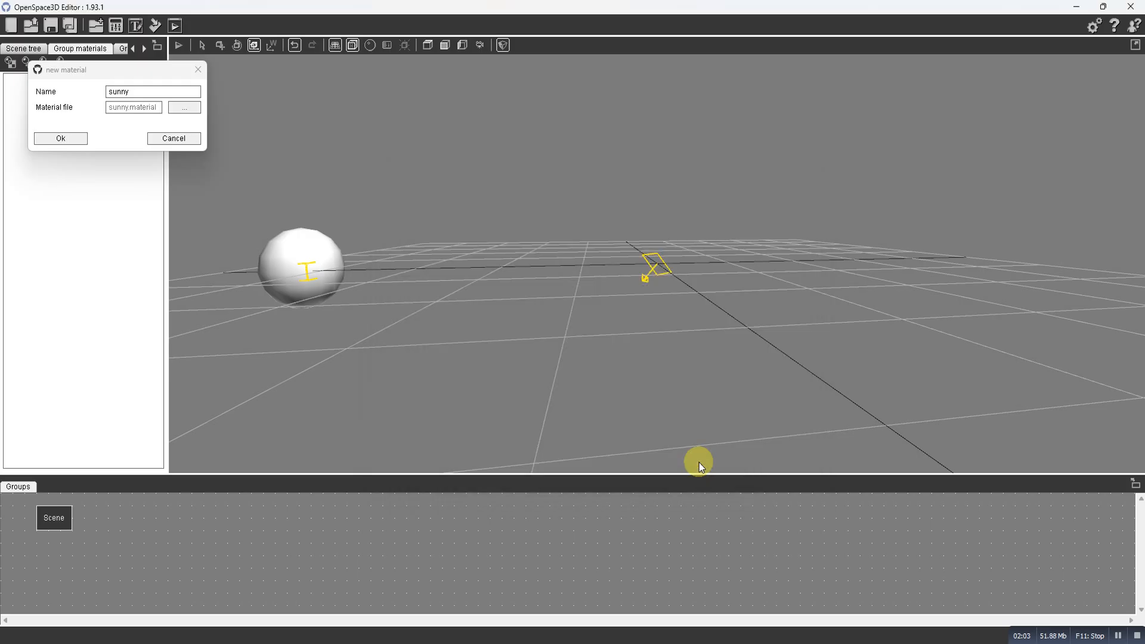
{"action": "left_click", "coordinate": [62, 136]}
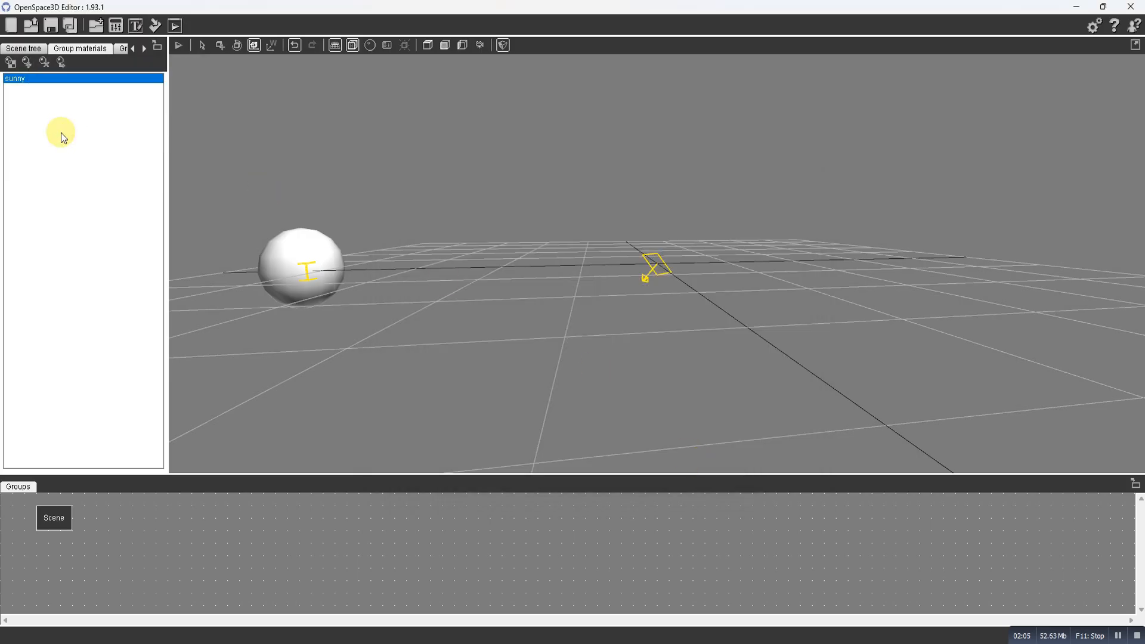
- Set the sunny material's ambient texture to sunyellowsq.png and inspect the material preview from several sides
{"action": "left_click", "coordinate": [26, 61]}
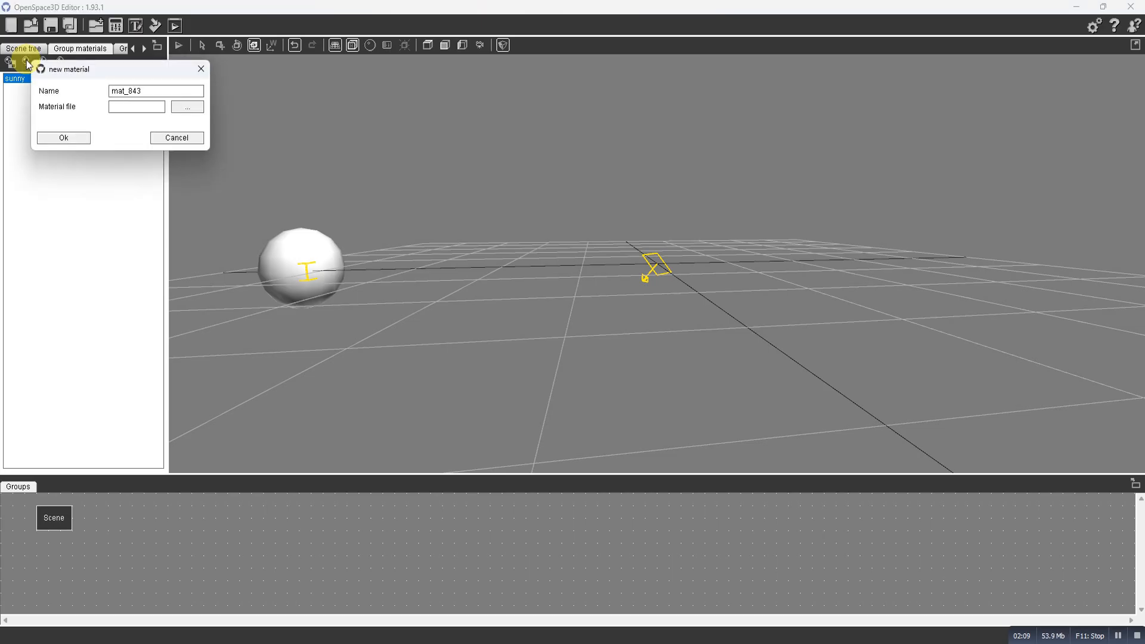
{"action": "left_click", "coordinate": [170, 136]}
{"action": "left_click", "coordinate": [12, 62]}
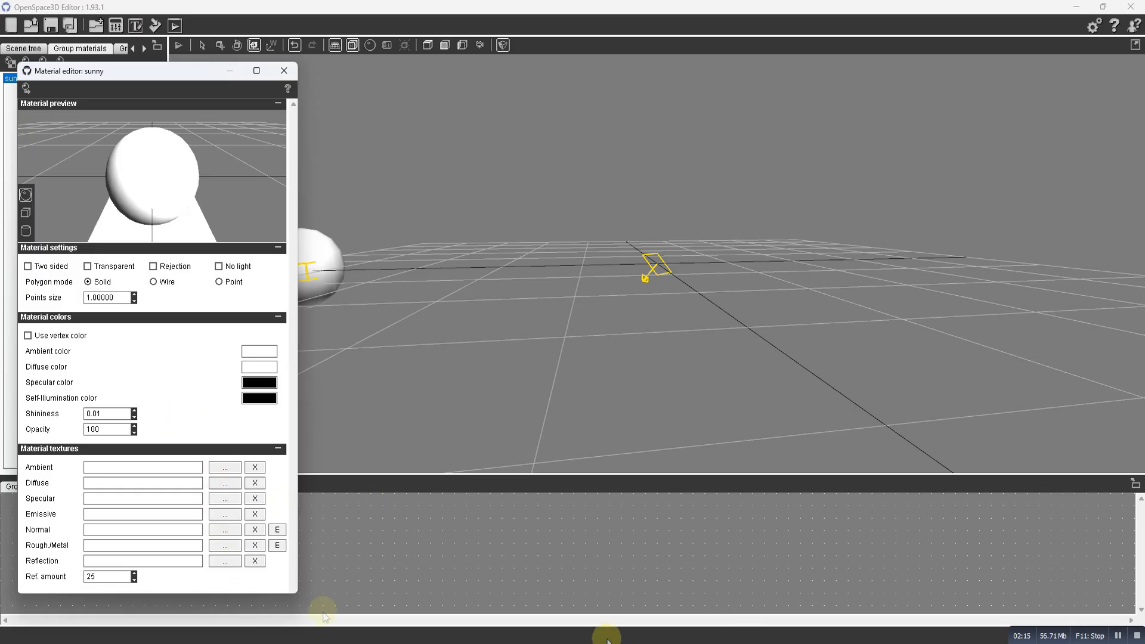
{"action": "left_click", "coordinate": [224, 467]}
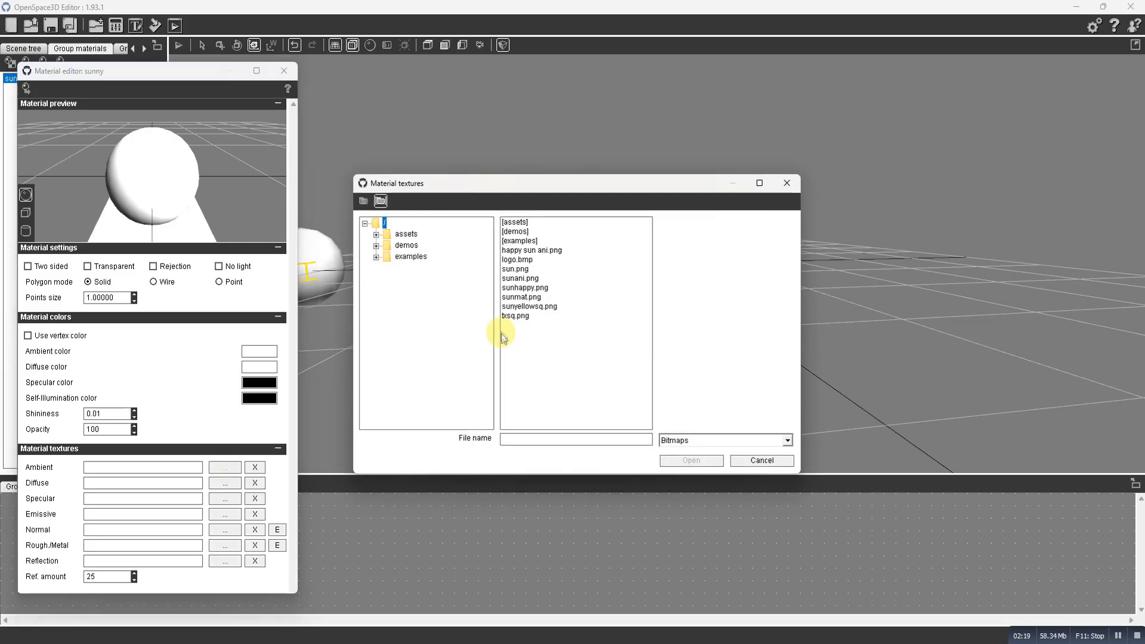
{"action": "left_click", "coordinate": [533, 307]}
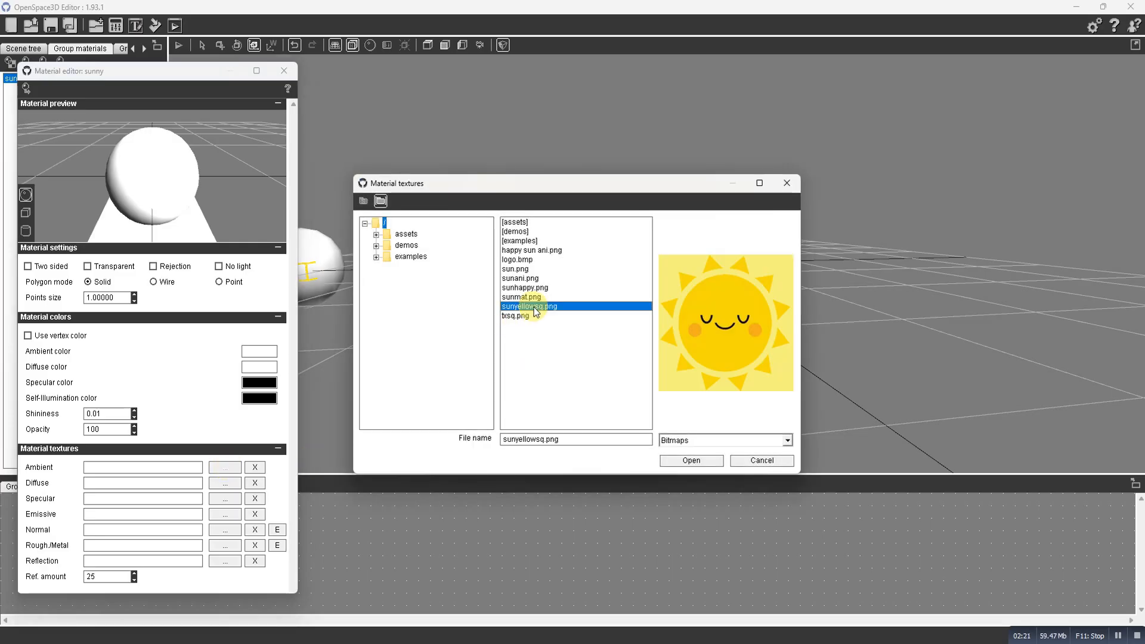
{"action": "left_click", "coordinate": [690, 460]}
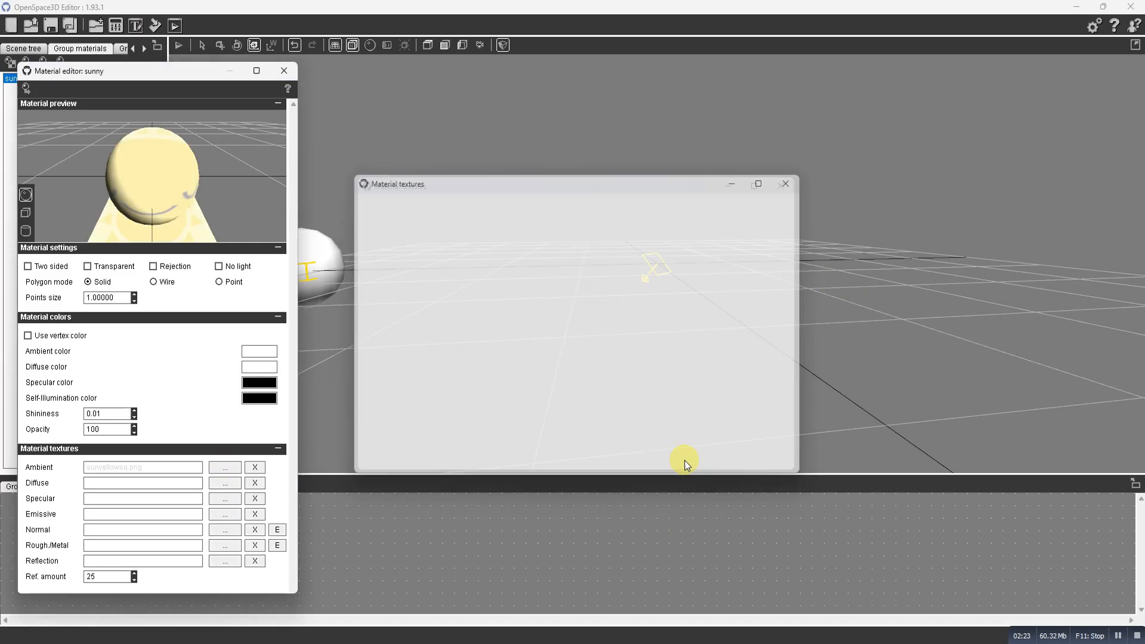
{"action": "left_click_drag", "start_coordinate": [168, 150], "coordinate": [93, 192]}
{"action": "left_click_drag", "start_coordinate": [180, 199], "coordinate": [159, 173]}
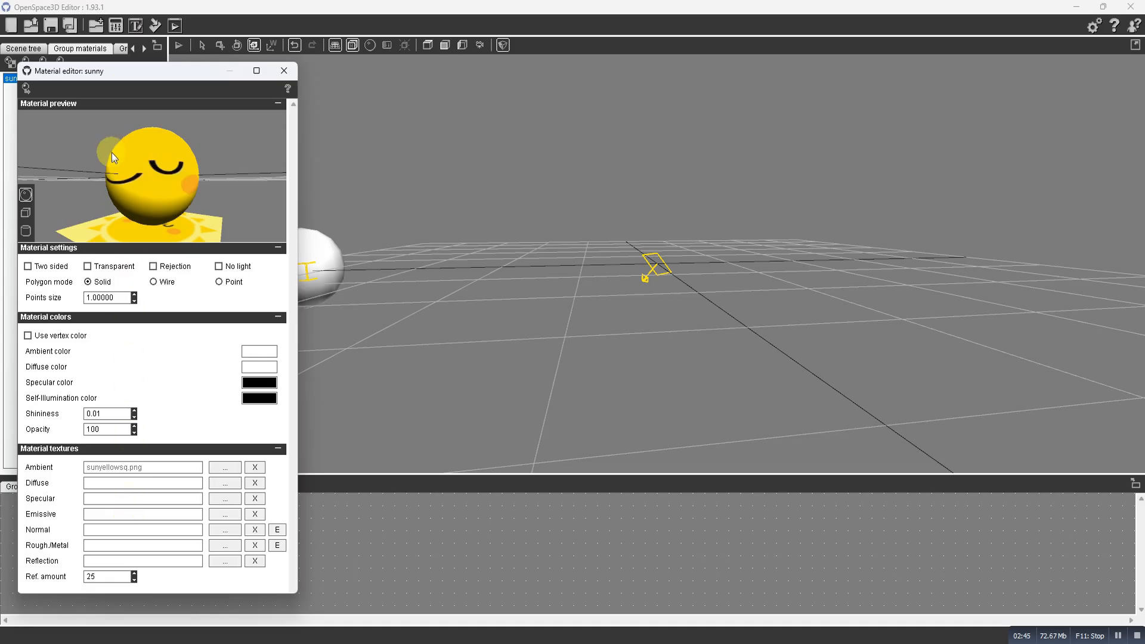
{"action": "left_click_drag", "start_coordinate": [130, 73], "coordinate": [617, 62]}
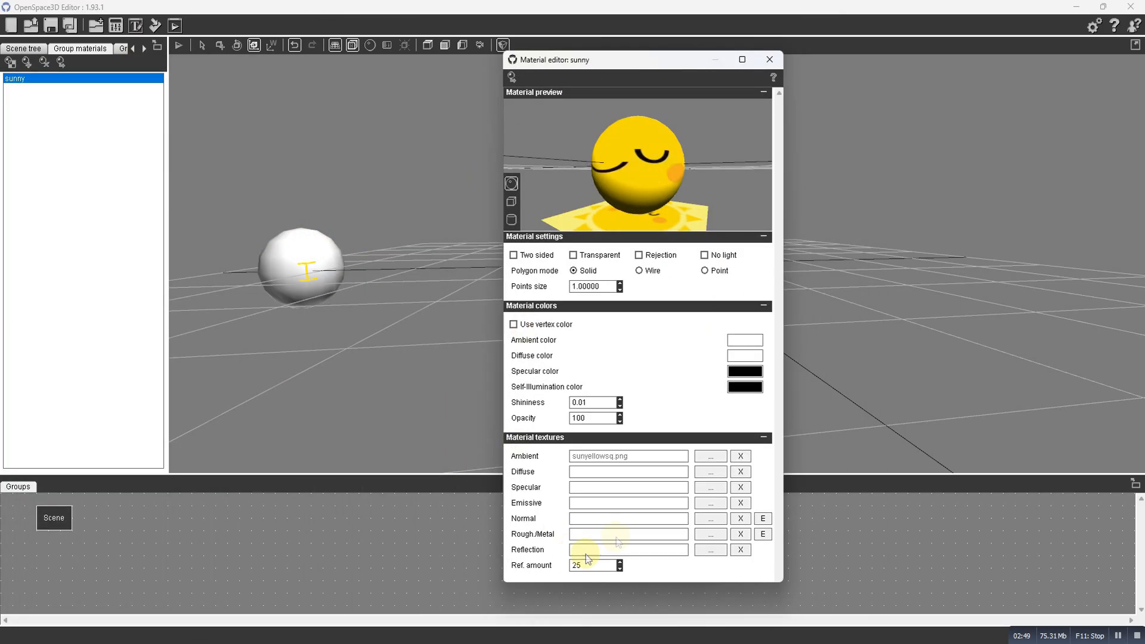
{"action": "left_click", "coordinate": [772, 57]}
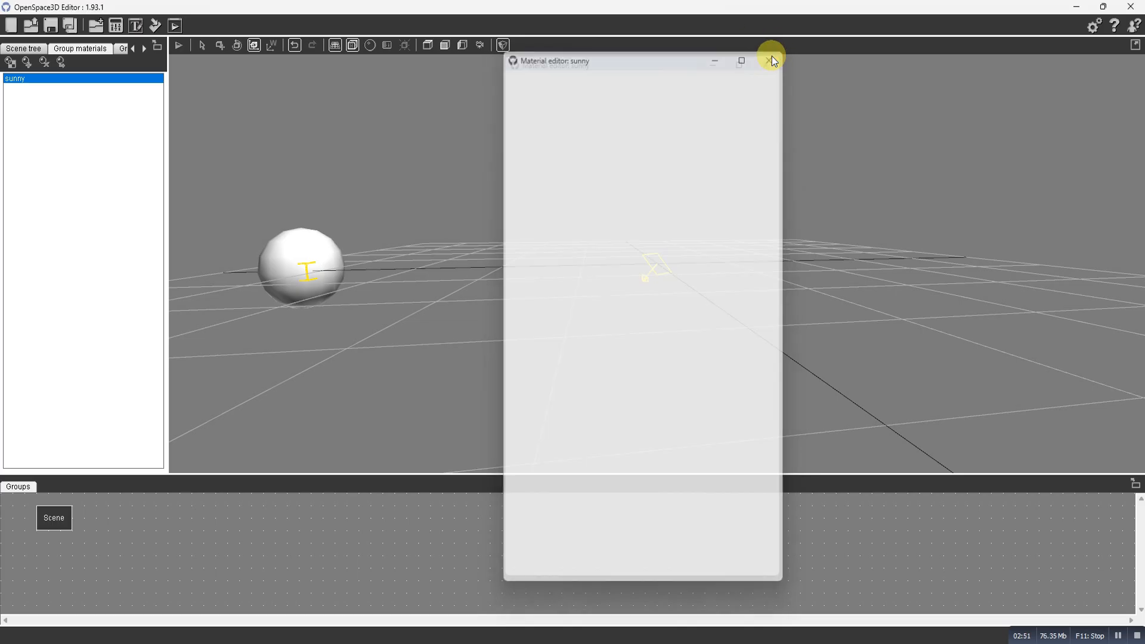
- Assign the sunny material to the sphere and check the textured sphere in the scene
{"action": "left_click", "coordinate": [304, 261]}
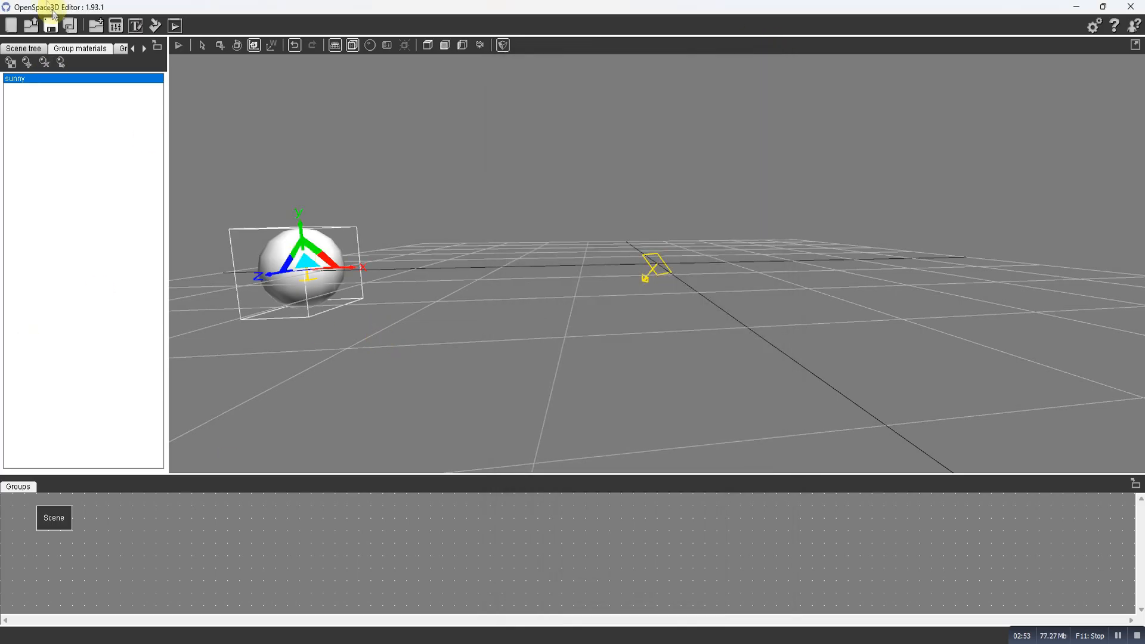
{"action": "left_click", "coordinate": [60, 62]}
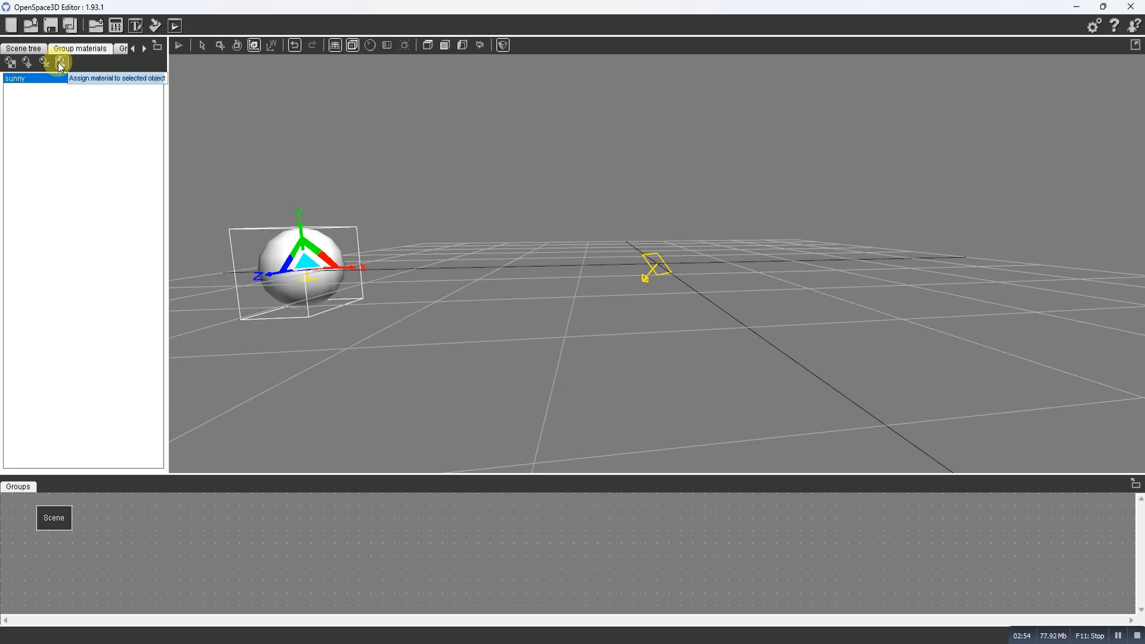
{"action": "mouse_move", "coordinate": [319, 364]}
{"action": "left_mouse_down"}
{"action": "mouse_move", "coordinate": [420, 404]}
{"action": "mouse_move", "coordinate": [352, 341]}
{"action": "mouse_move", "coordinate": [325, 377]}
{"action": "left_mouse_up"}
{"action": "left_click", "coordinate": [324, 377]}
{"action": "mouse_move", "coordinate": [381, 332]}
{"action": "left_mouse_down"}
{"action": "mouse_move", "coordinate": [324, 338]}
{"action": "mouse_move", "coordinate": [360, 347]}
{"action": "mouse_move", "coordinate": [377, 315]}
{"action": "left_mouse_up"}
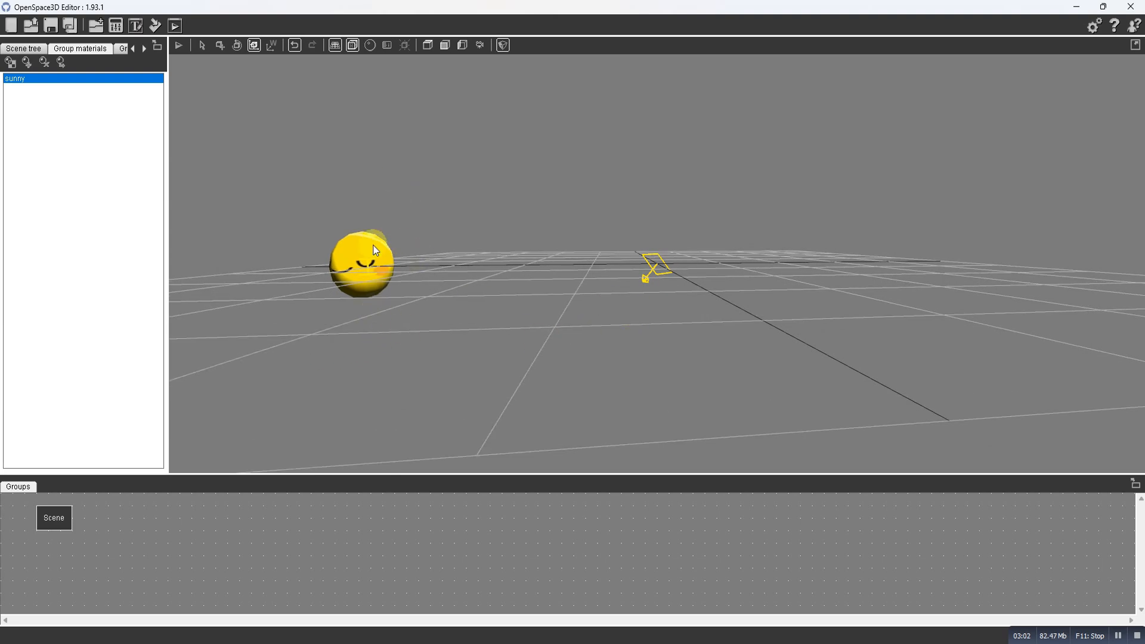
- Open the Scene group's function area and add an Object track PlugIT to it
{"action": "right_click", "coordinate": [186, 532]}
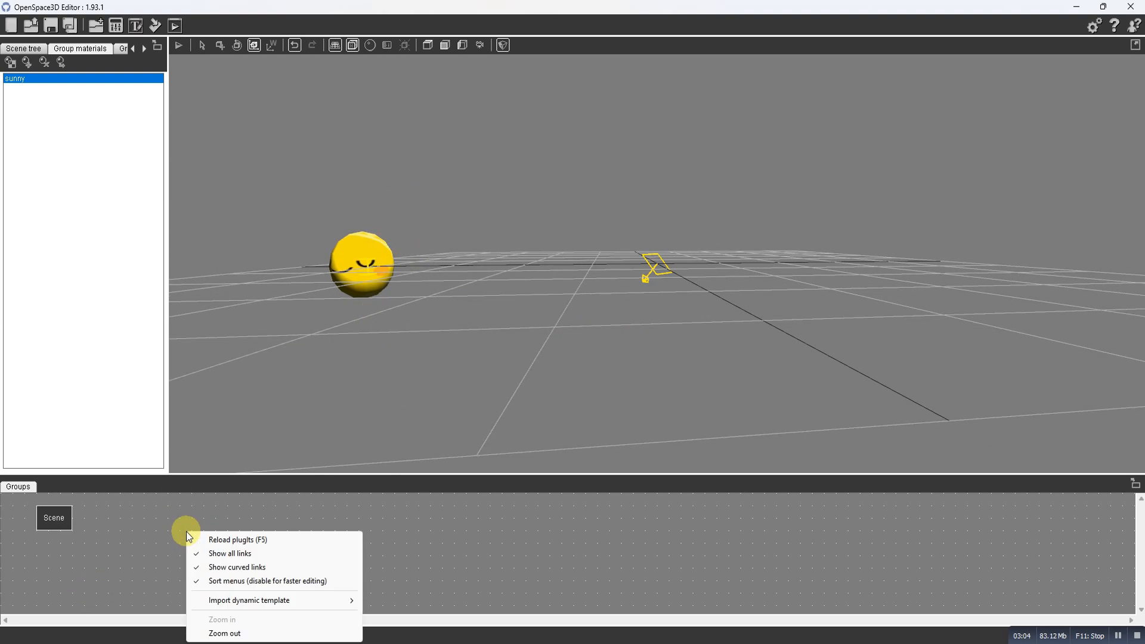
{"action": "left_click", "coordinate": [142, 521]}
{"action": "double_click", "coordinate": [53, 516]}
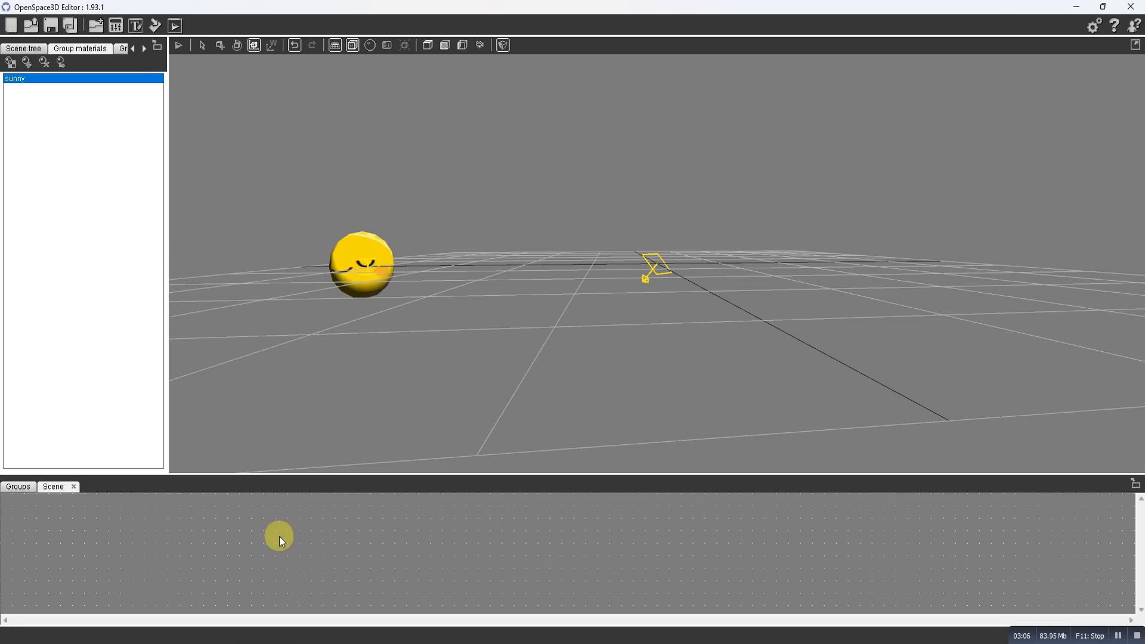
{"action": "right_click", "coordinate": [276, 528]}
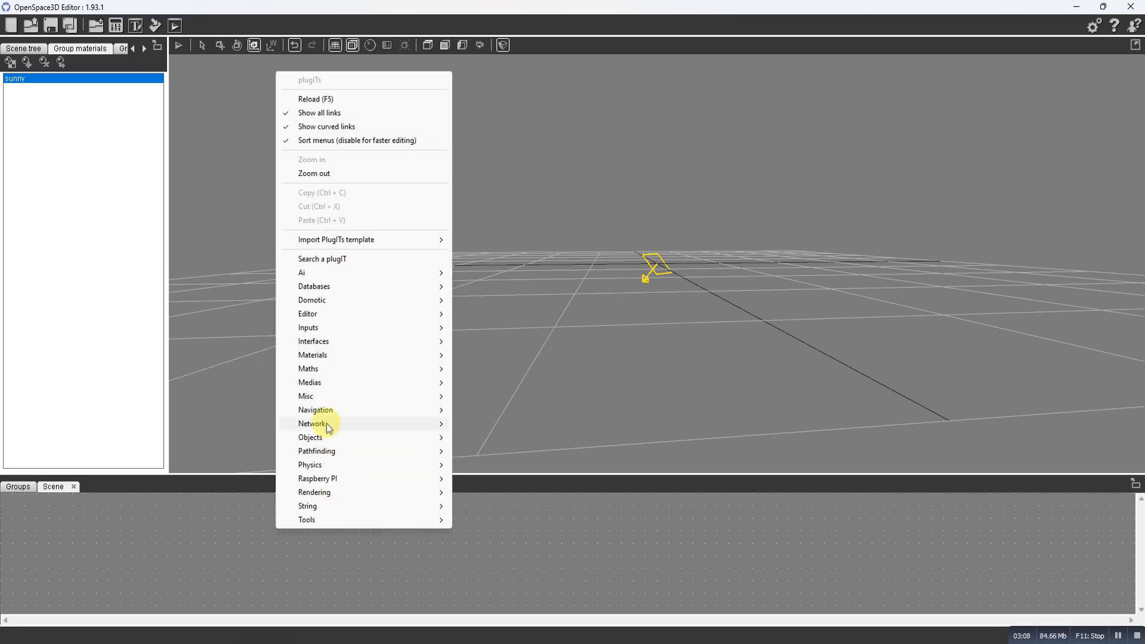
{"action": "mouse_move", "coordinate": [326, 442]}
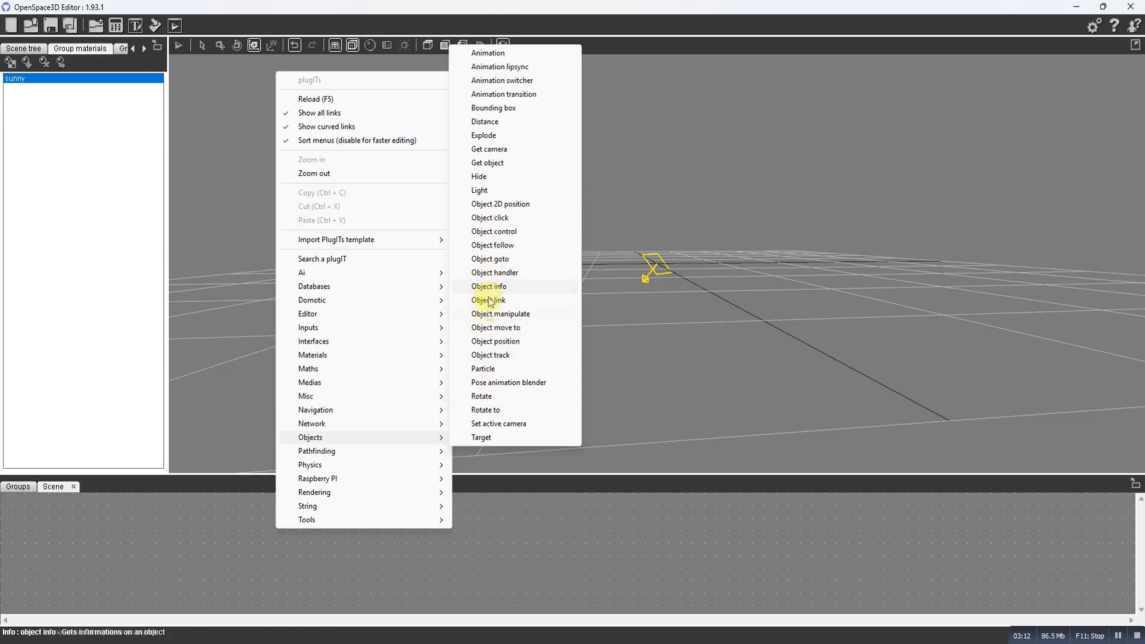
{"action": "left_click", "coordinate": [489, 356]}
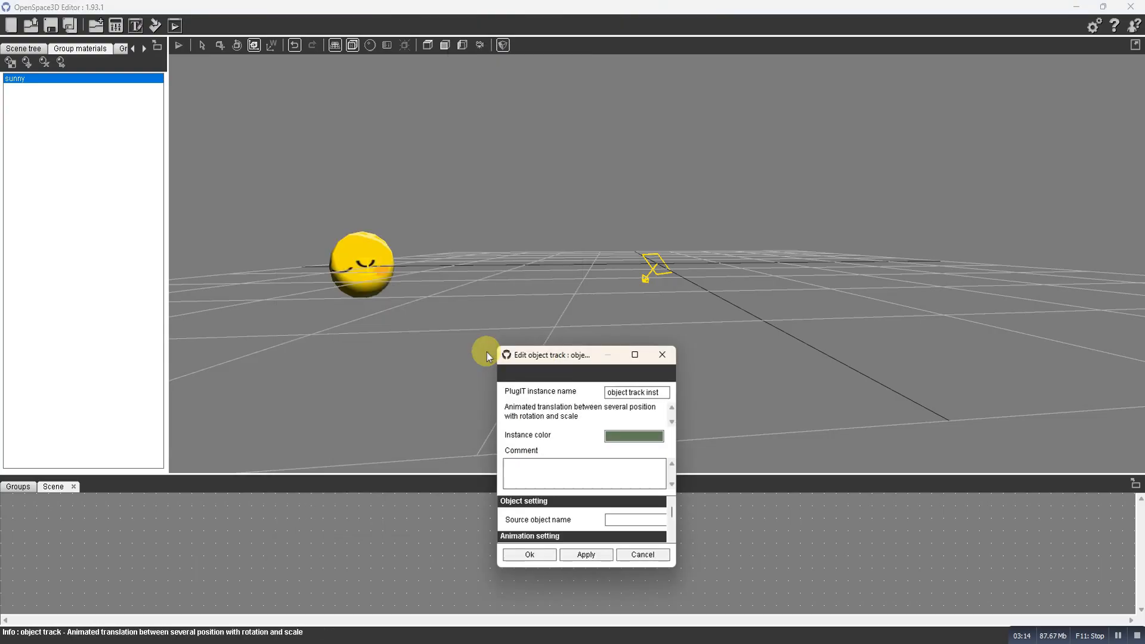
- Set dummy_sun as the object track's source object and turn off looping
{"action": "left_click", "coordinate": [704, 175]}
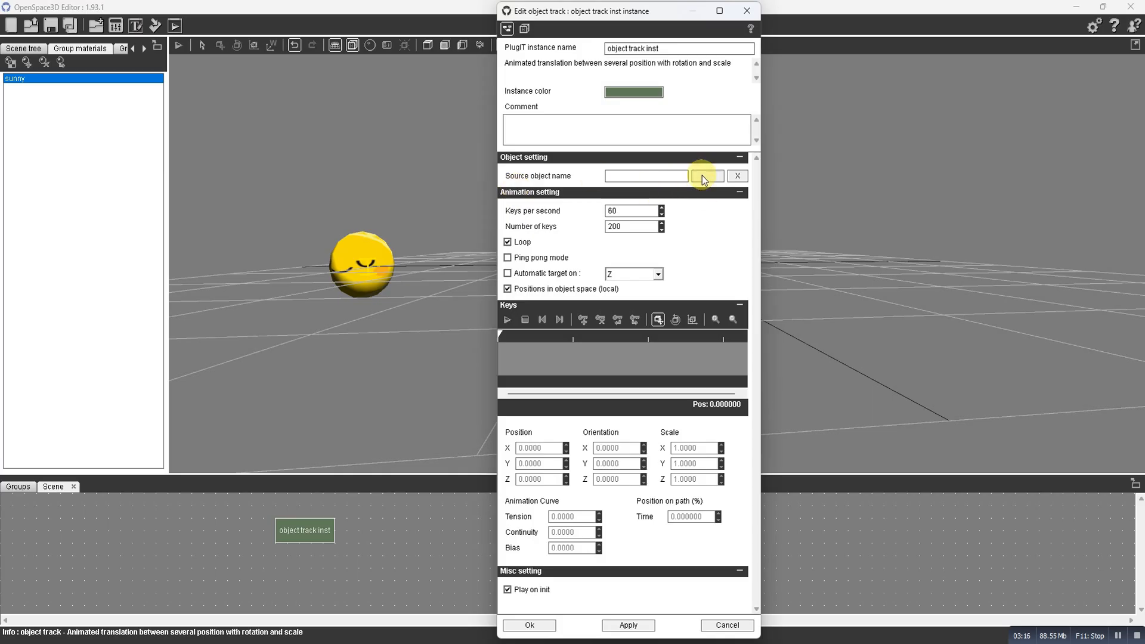
{"action": "left_click", "coordinate": [540, 343]}
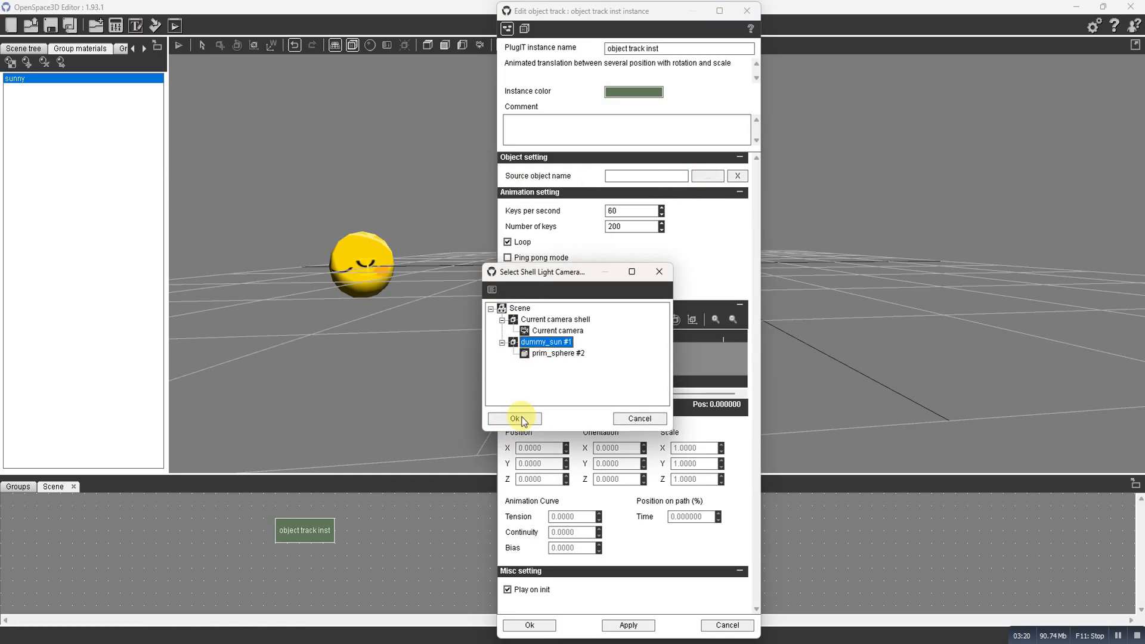
{"action": "left_click", "coordinate": [516, 418]}
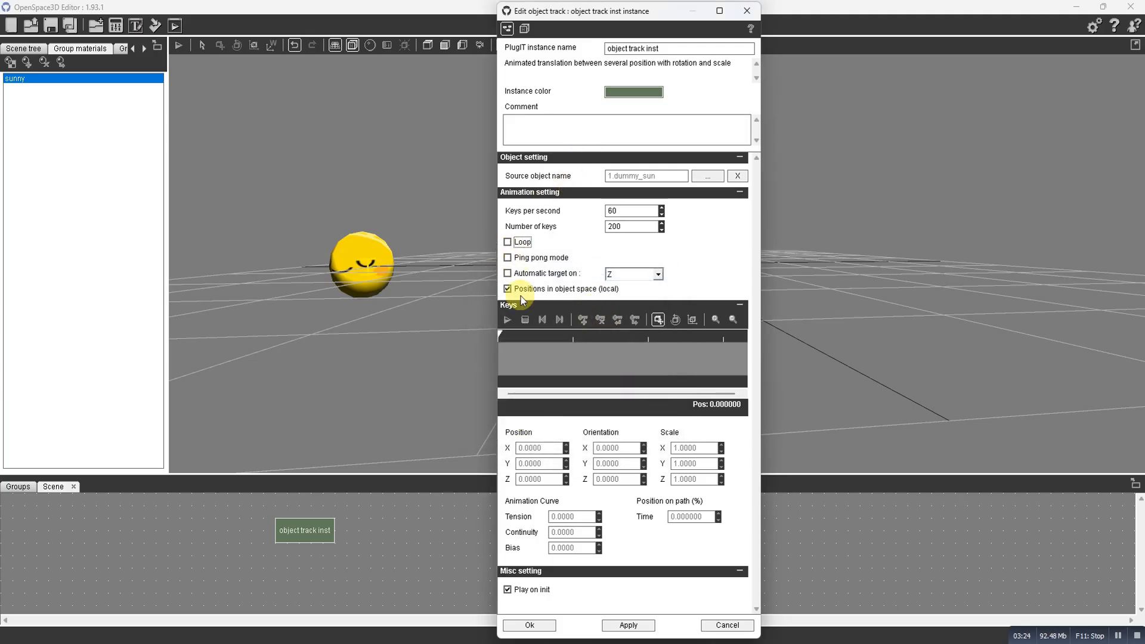
- Add three animation keys to the track, placing the last at 100% of the path and the middle one at 50%
{"action": "left_click", "coordinate": [582, 323]}
{"action": "left_click", "coordinate": [582, 323]}
{"action": "left_click", "coordinate": [582, 323]}
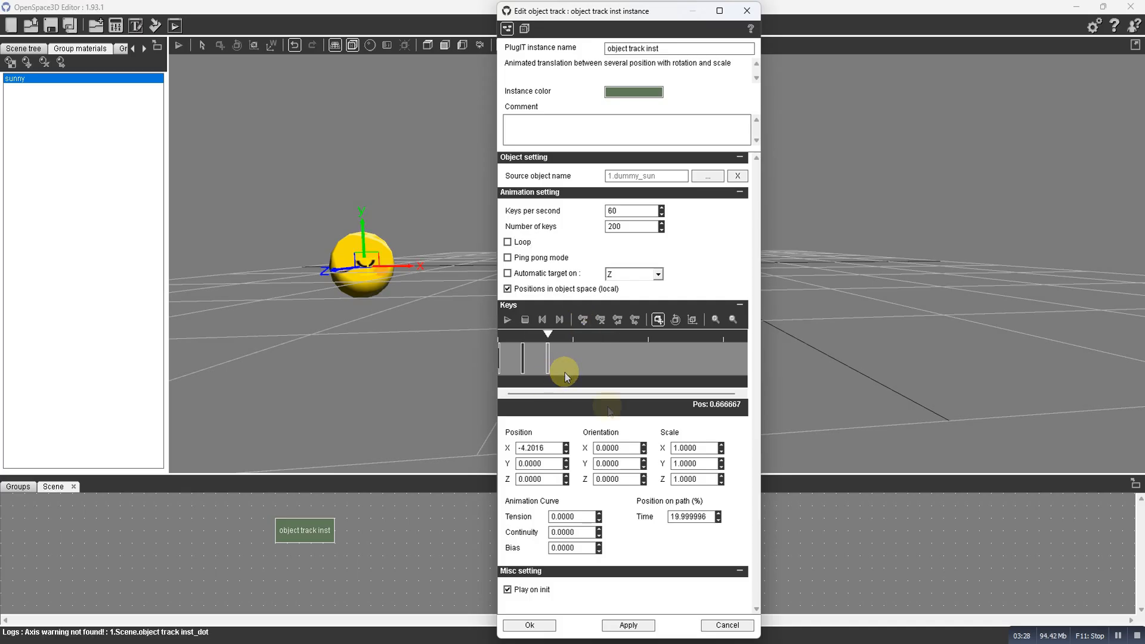
{"action": "double_click", "coordinate": [711, 516]}
{"action": "type", "text": "100"}
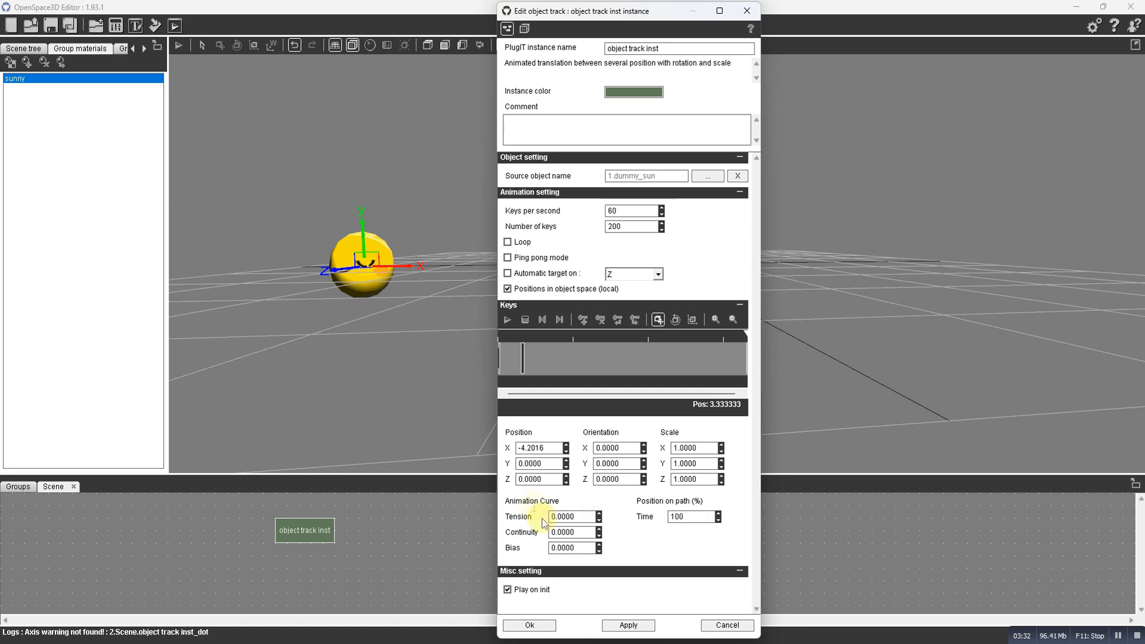
{"action": "left_click", "coordinate": [521, 363]}
{"action": "double_click", "coordinate": [704, 517]}
{"action": "type", "text": "5"}
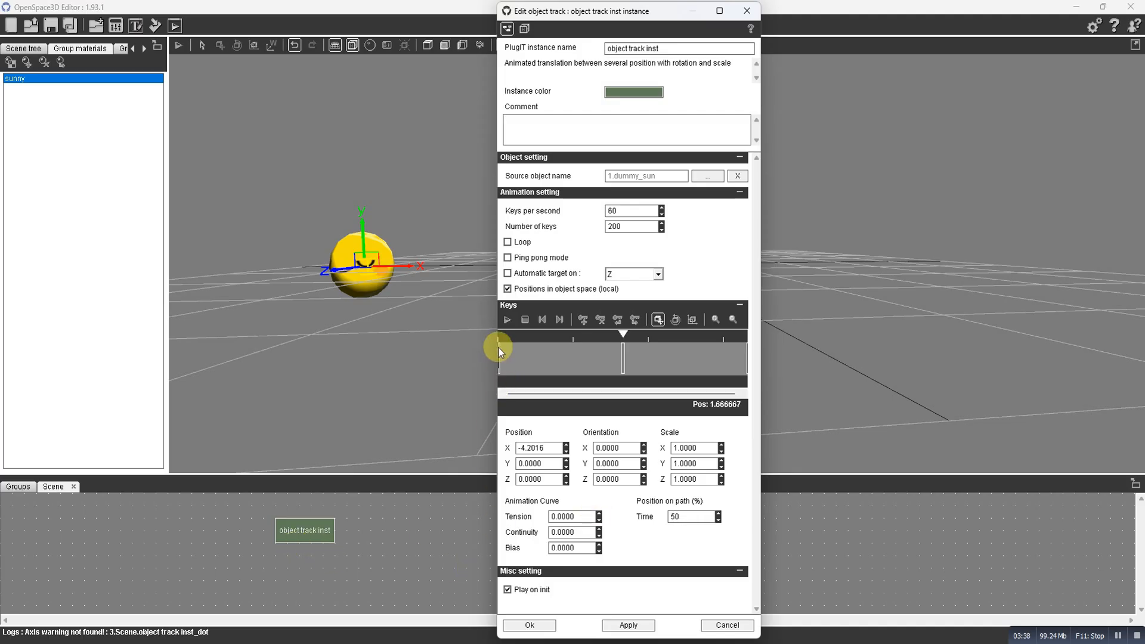
- Move the middle key's sun position up and across to about X -1.27, Y 1.06, keeping the settings window clear of the view
{"action": "left_click", "coordinate": [622, 351]}
{"action": "left_click_drag", "start_coordinate": [661, 10], "coordinate": [858, 71]}
{"action": "mouse_move", "coordinate": [398, 269]}
{"action": "left_mouse_down"}
{"action": "mouse_move", "coordinate": [601, 270]}
{"action": "mouse_move", "coordinate": [574, 225]}
{"action": "mouse_move", "coordinate": [574, 148]}
{"action": "left_mouse_up"}
{"action": "left_click_drag", "start_coordinate": [779, 76], "coordinate": [208, 109]}
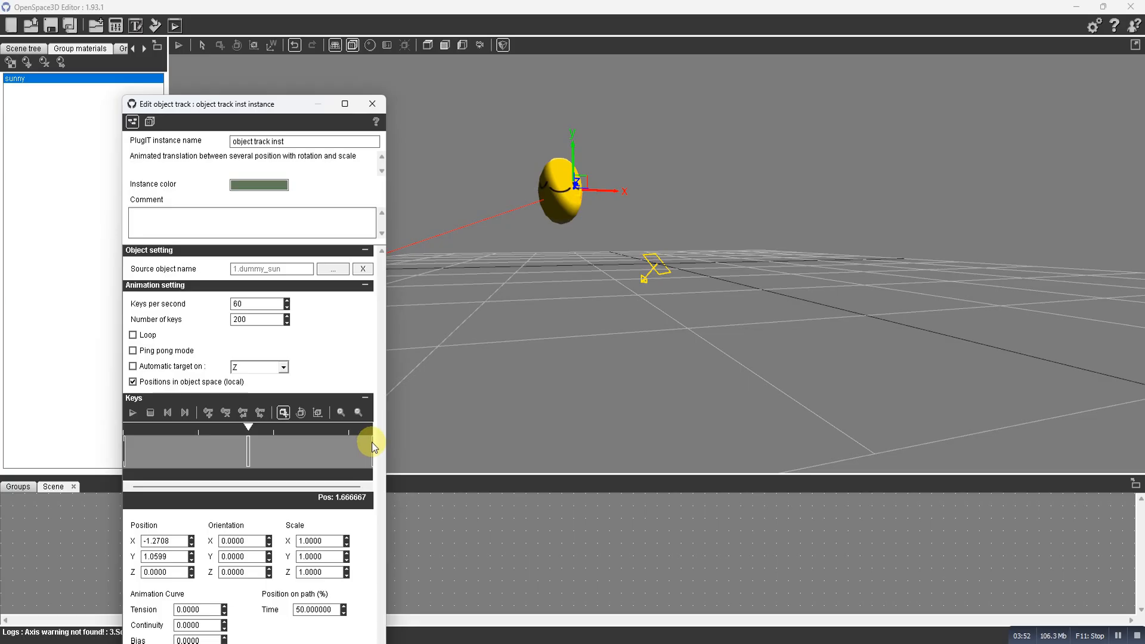
- Move the last key's sun position along the X axis to about X 3.65 and accept the object track settings
{"action": "left_click", "coordinate": [370, 442]}
{"action": "left_click_drag", "start_coordinate": [225, 102], "coordinate": [84, 233]}
{"action": "left_click_drag", "start_coordinate": [363, 267], "coordinate": [862, 284]}
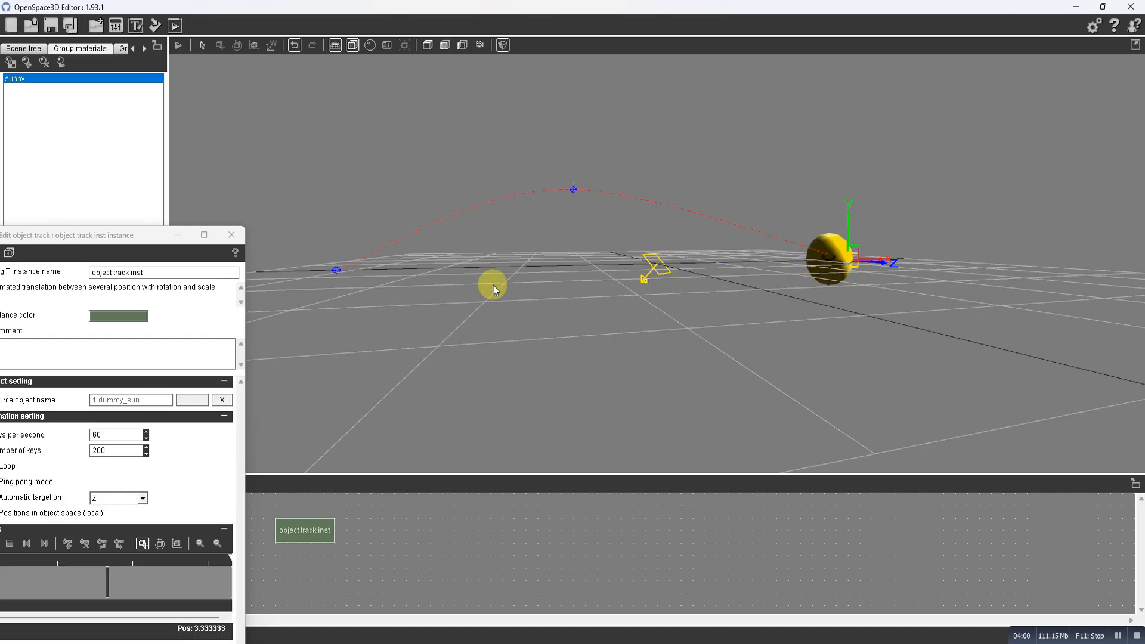
{"action": "left_click_drag", "start_coordinate": [71, 234], "coordinate": [314, 107]}
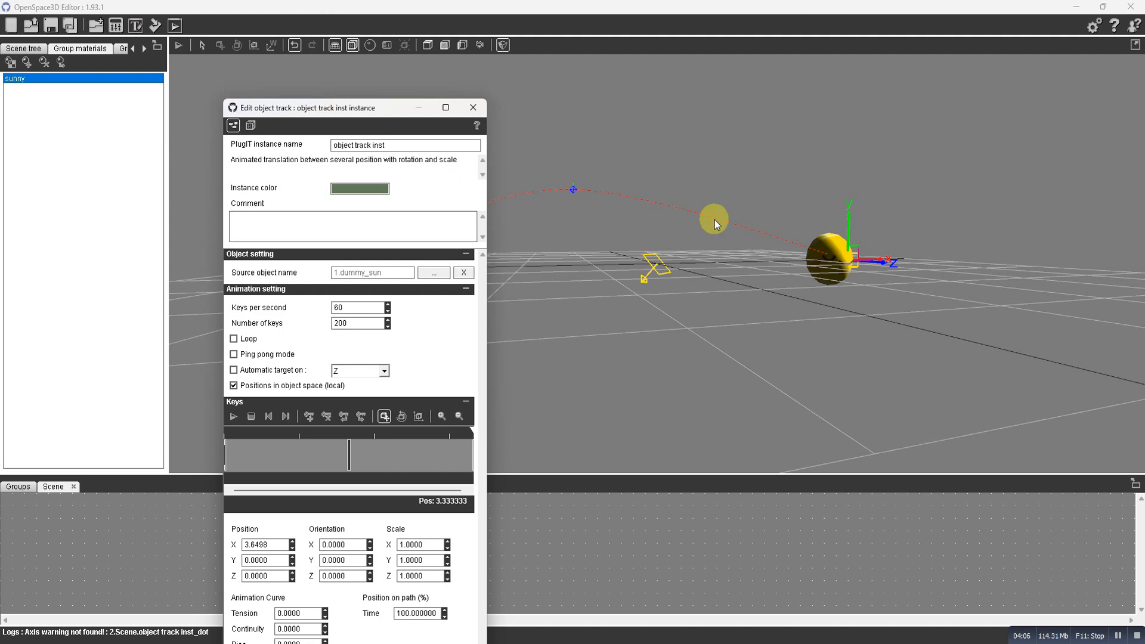
{"action": "left_click_drag", "start_coordinate": [357, 107], "coordinate": [408, 19]}
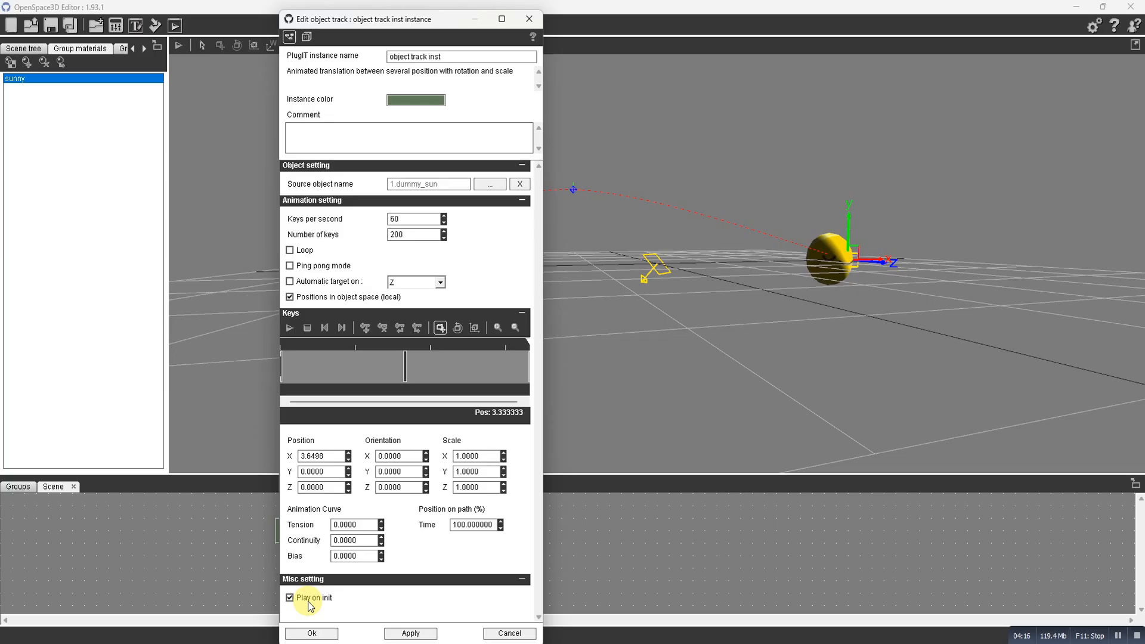
{"action": "left_click", "coordinate": [319, 634]}
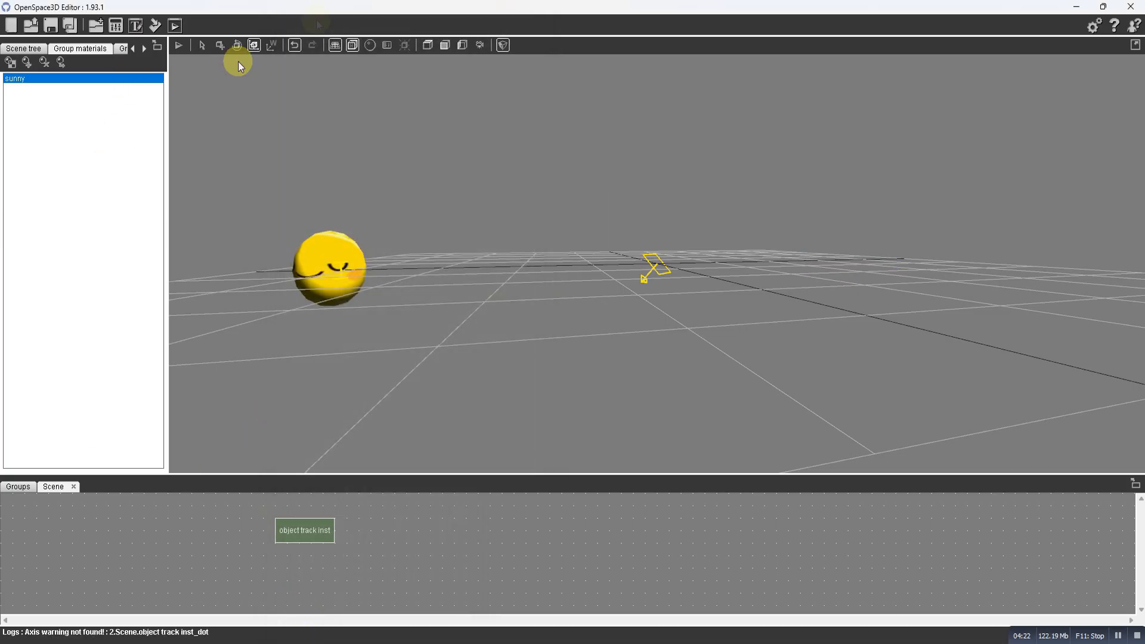
- Play the scene twice to check the sun's movement along the track, stopping playback after each run
{"action": "left_click", "coordinate": [179, 45]}
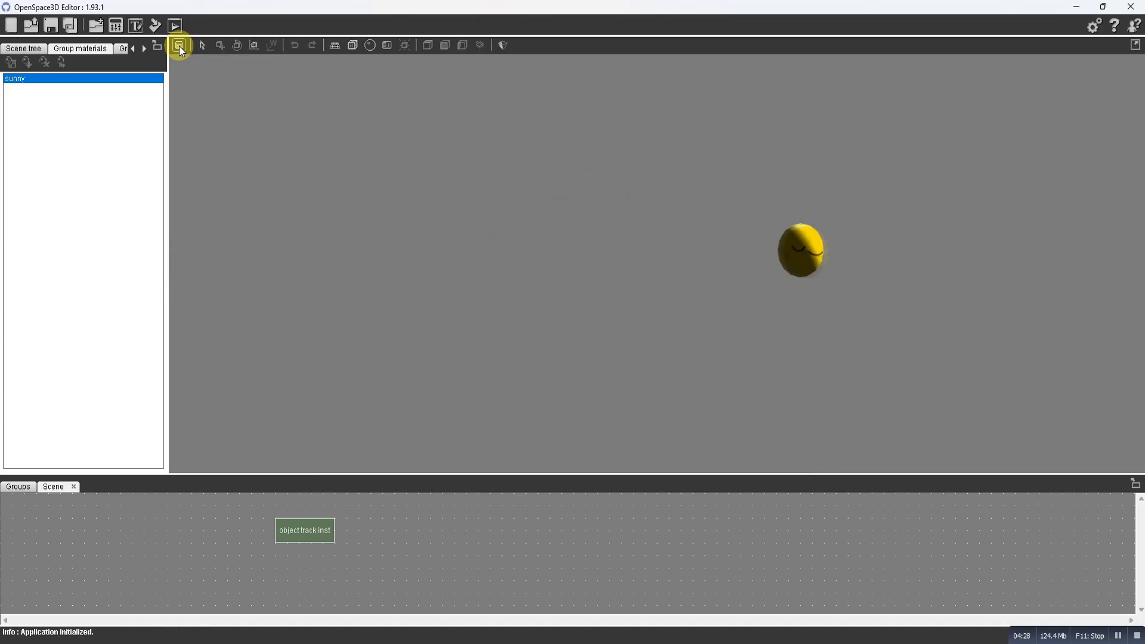
{"action": "left_click", "coordinate": [178, 46]}
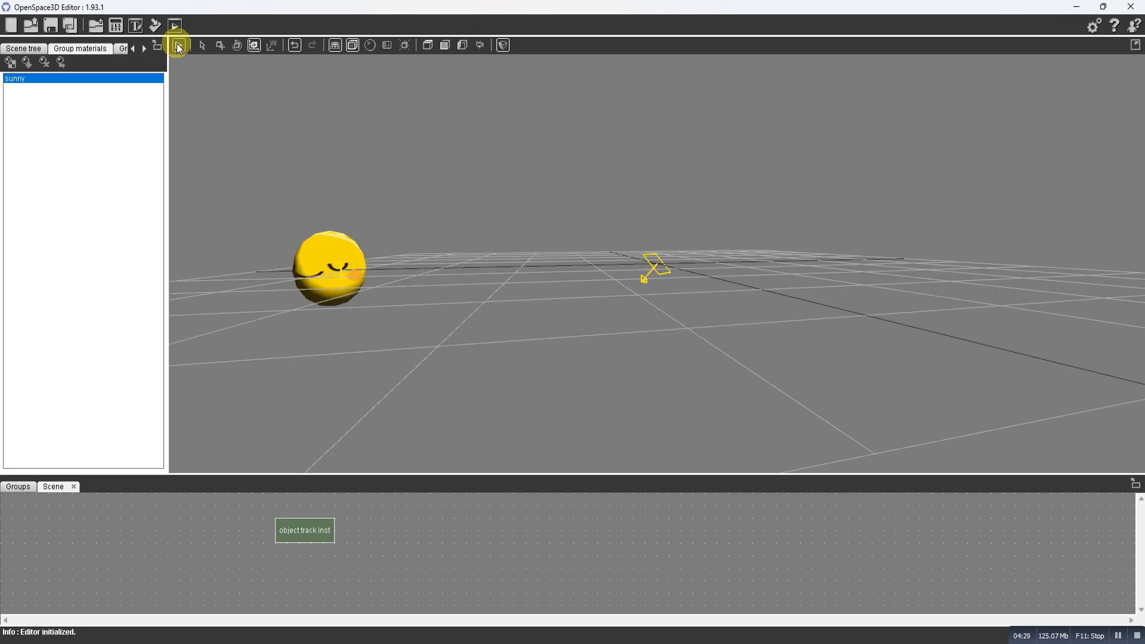
{"action": "left_click", "coordinate": [178, 46]}
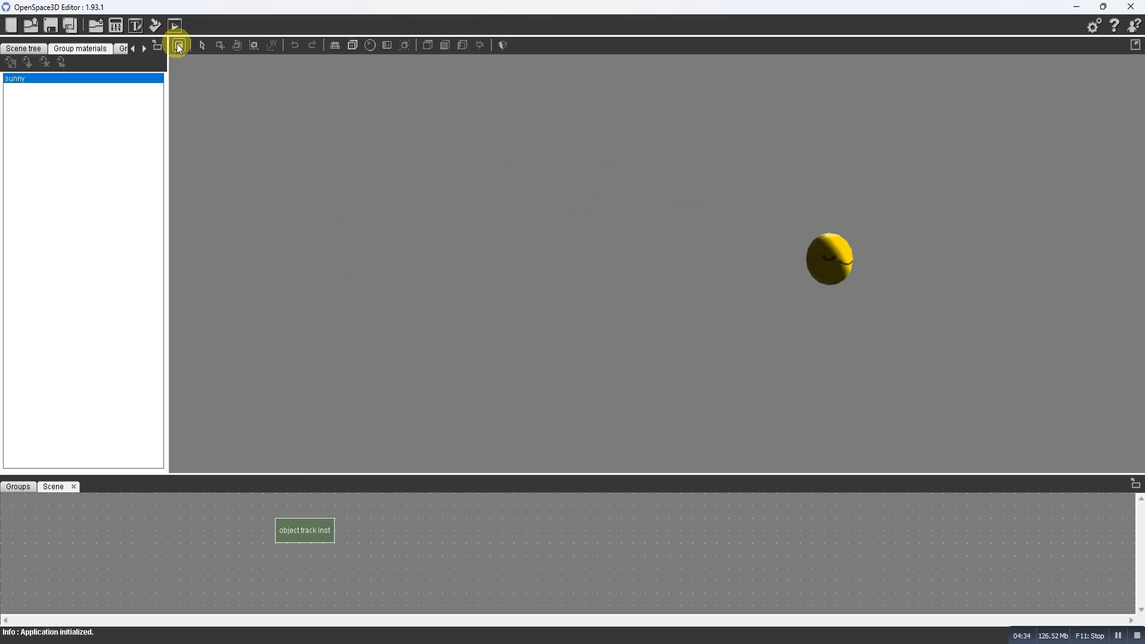
{"action": "left_click", "coordinate": [178, 46]}
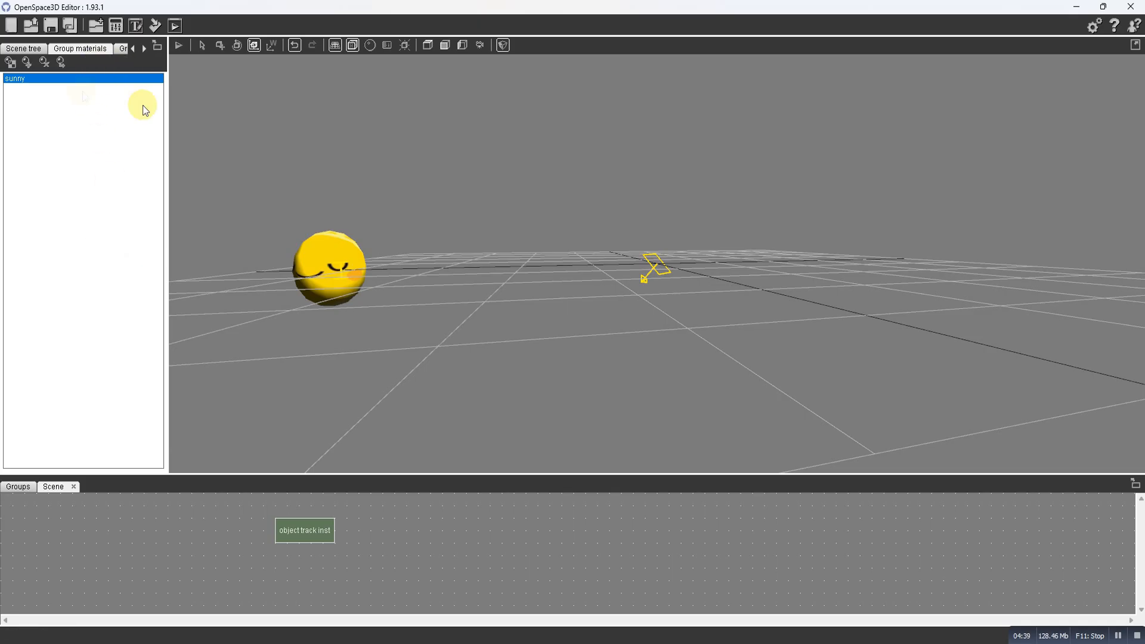
- Scale the sun sphere up slightly along its X and Y axes and play the scene to check its shape
{"action": "left_click", "coordinate": [22, 48]}
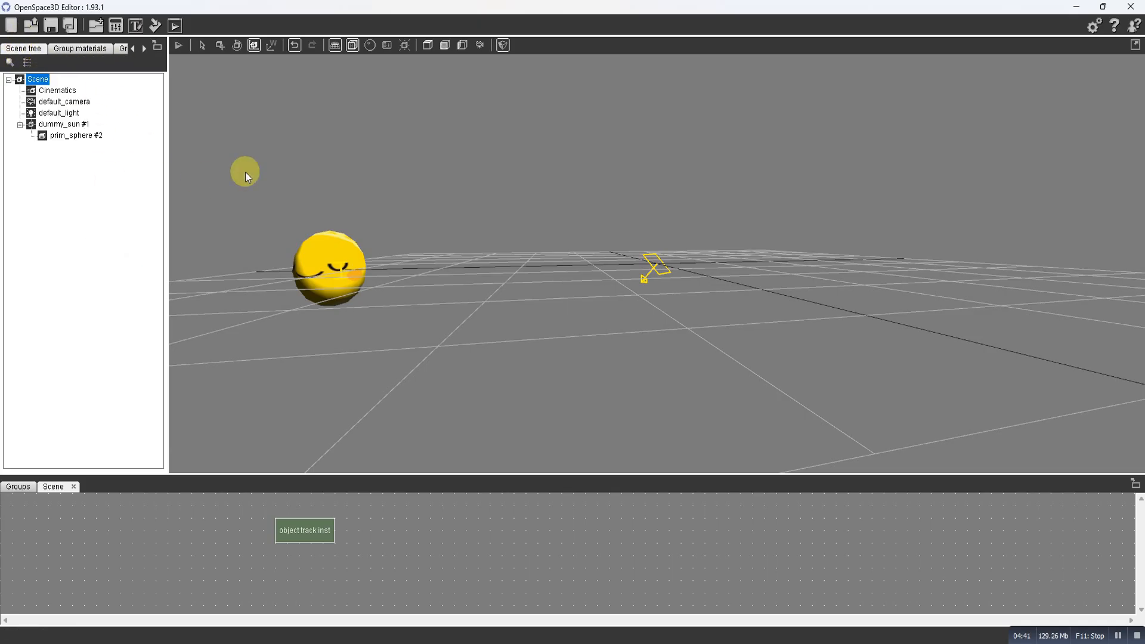
{"action": "left_click", "coordinate": [354, 265]}
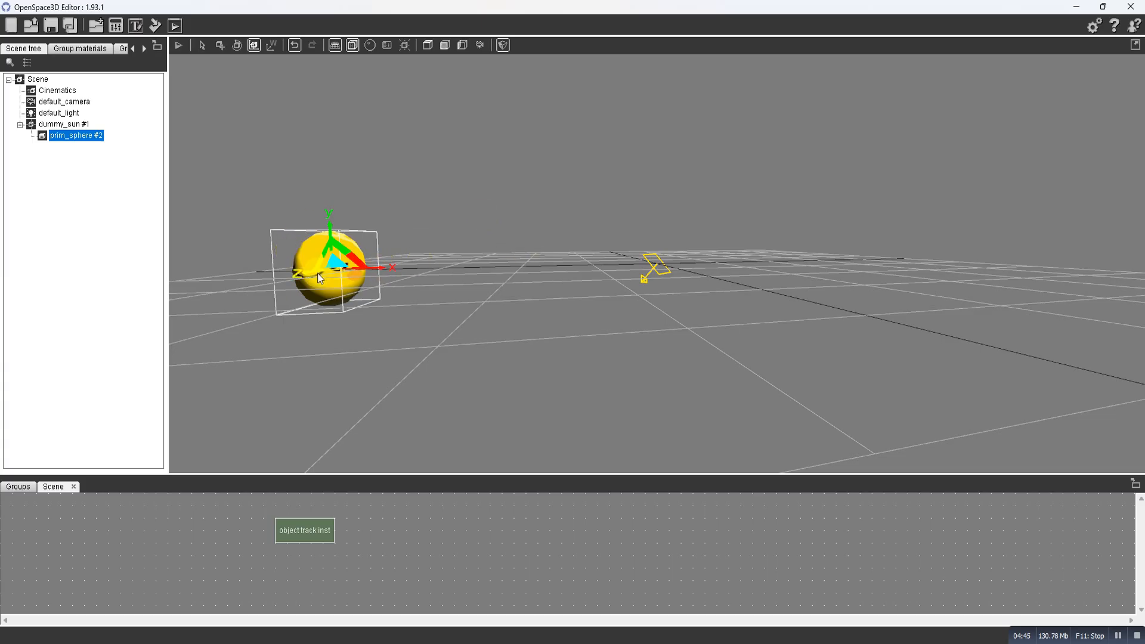
{"action": "left_click_drag", "start_coordinate": [371, 270], "coordinate": [410, 267]}
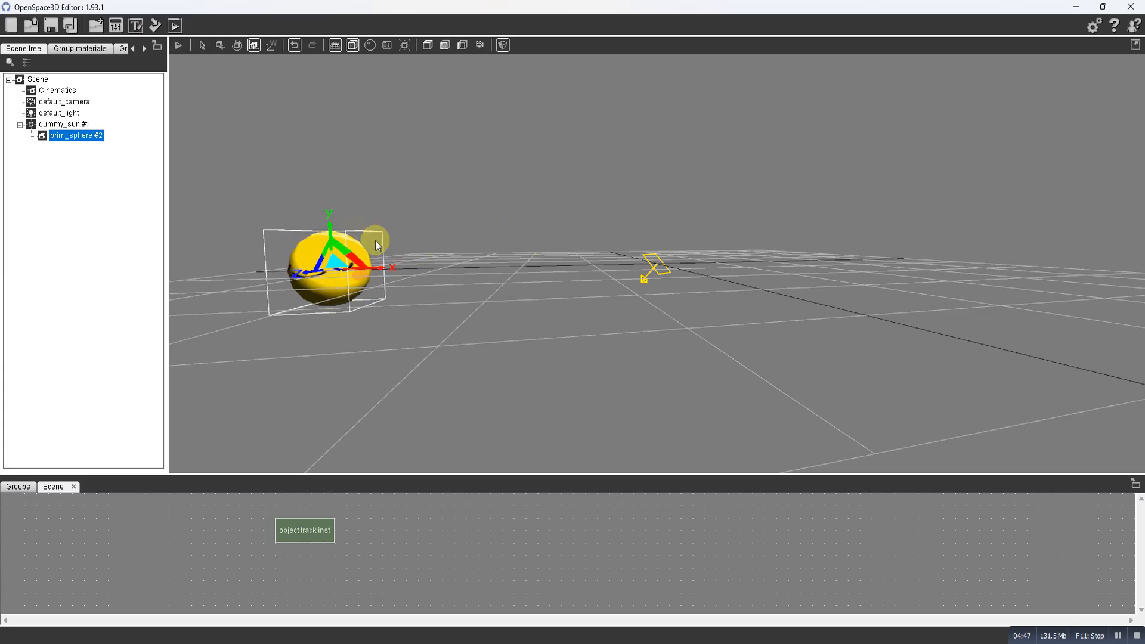
{"action": "left_click_drag", "start_coordinate": [326, 238], "coordinate": [332, 222]}
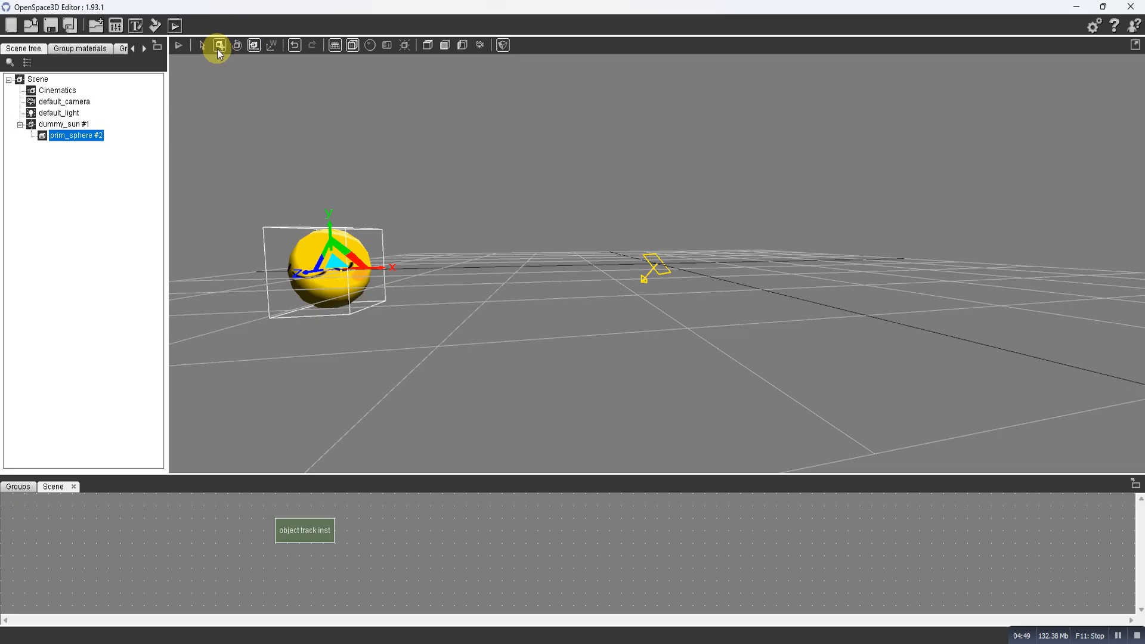
{"action": "left_click", "coordinate": [177, 46]}
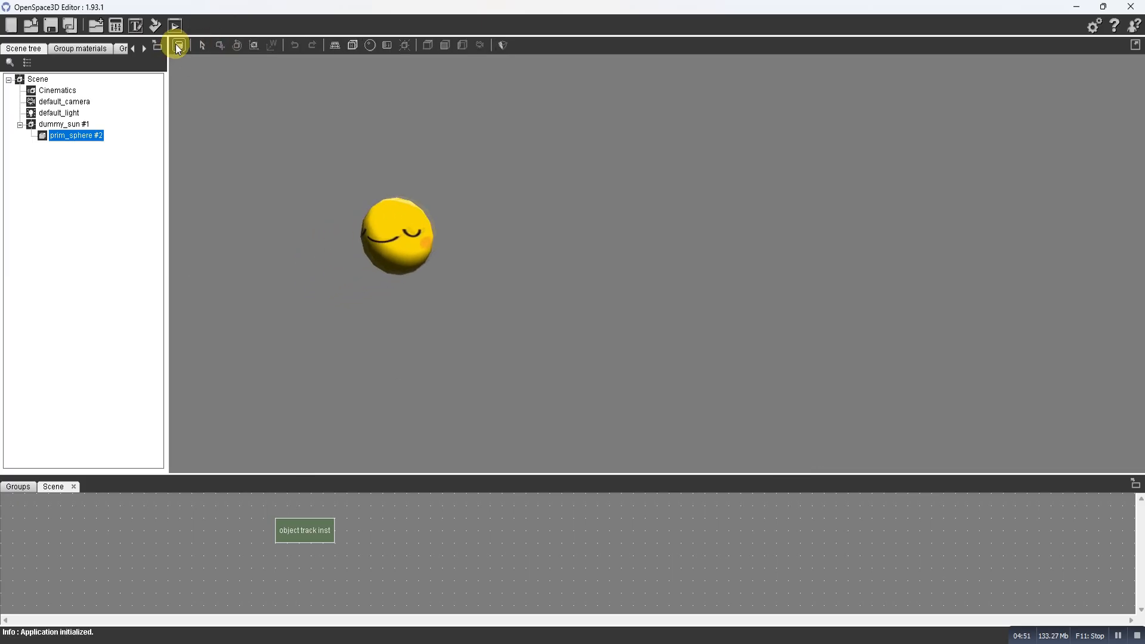